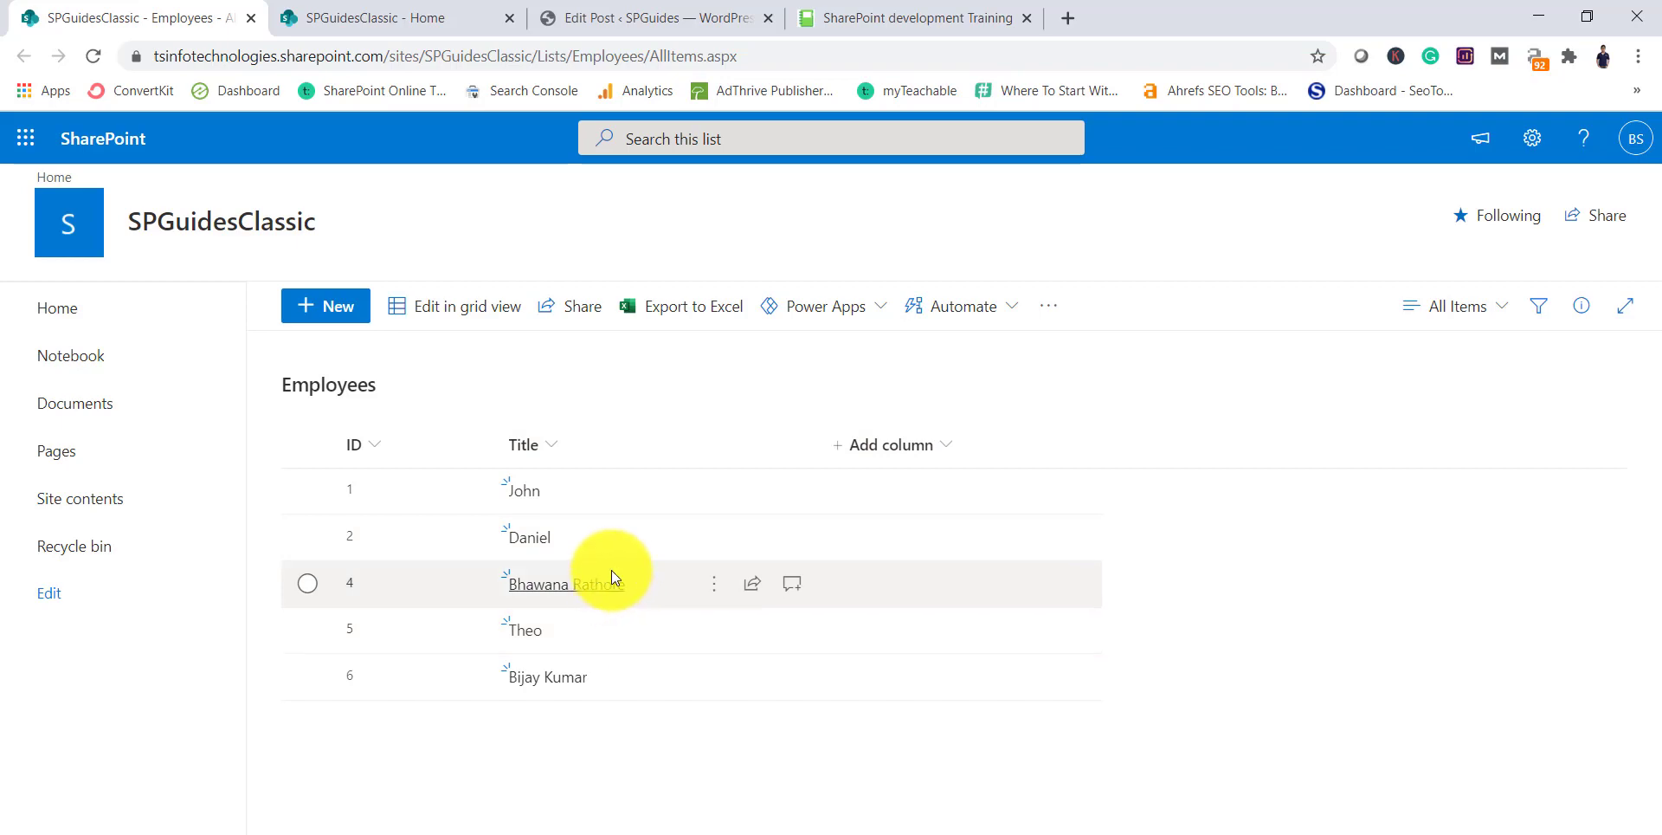
Open Rest API Demo.aspx from the SPGuidesClassic site's Pages, then go back to the Edit Post tab.
{"action": "left_click", "coordinate": [403, 23]}
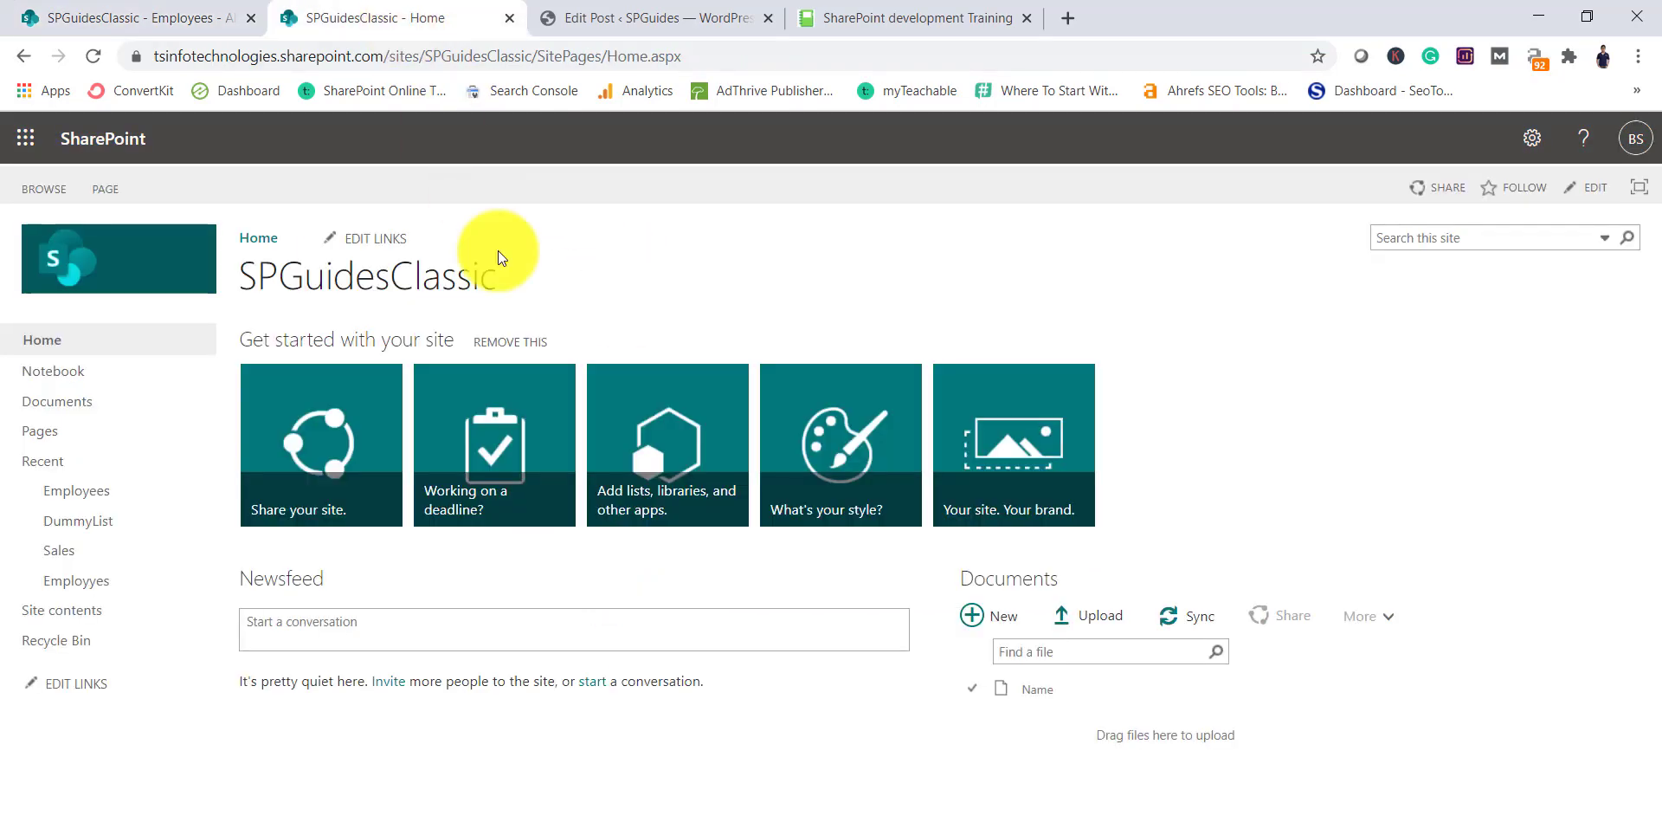
{"action": "left_click", "coordinate": [95, 430]}
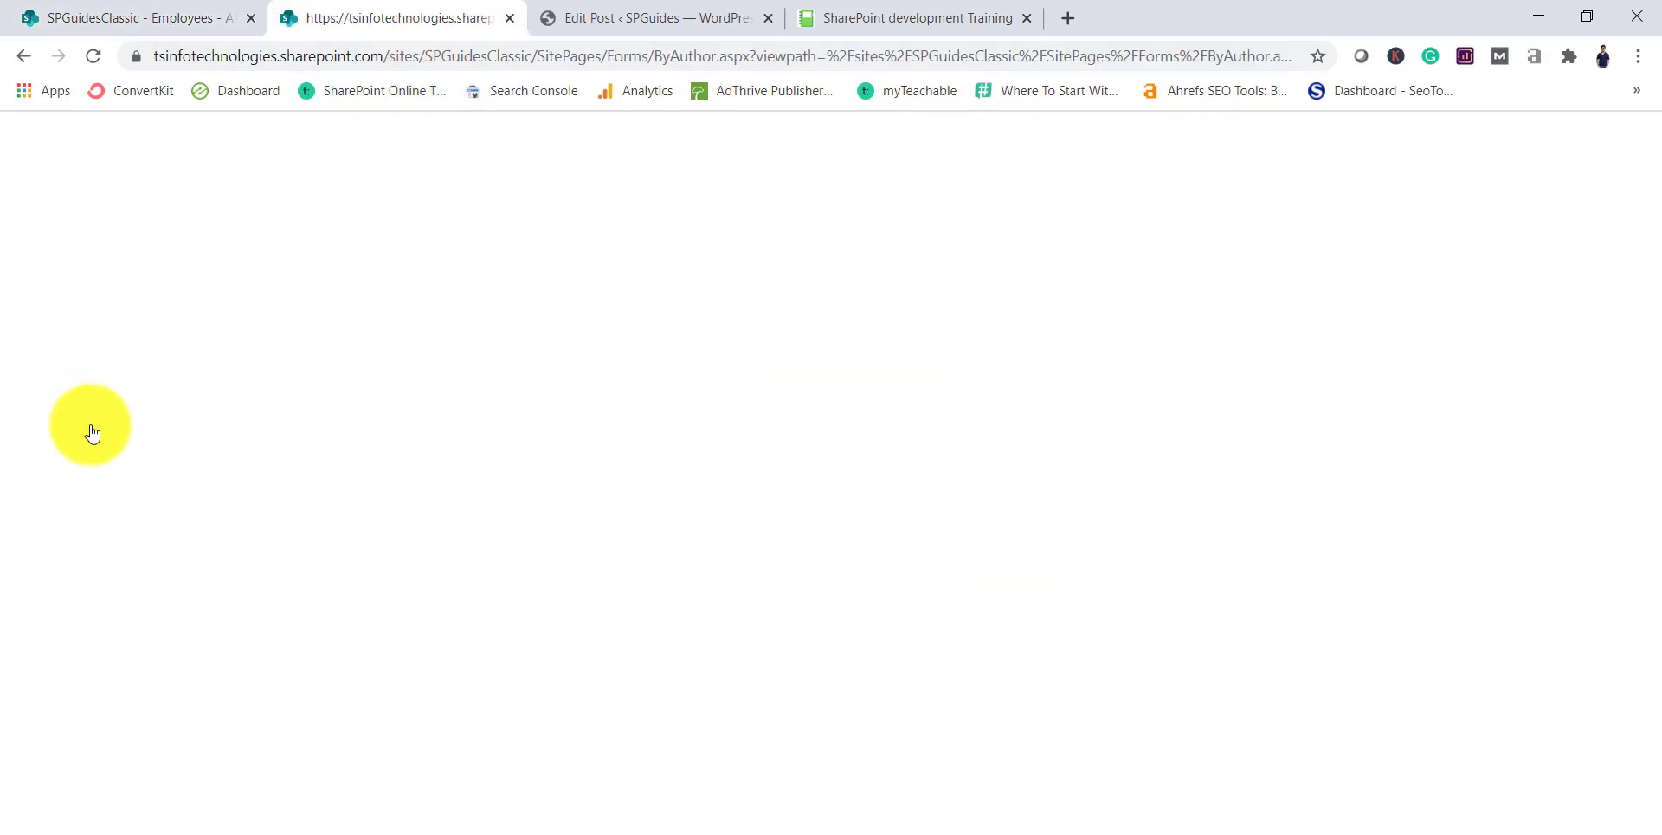
{"action": "left_click", "coordinate": [488, 546]}
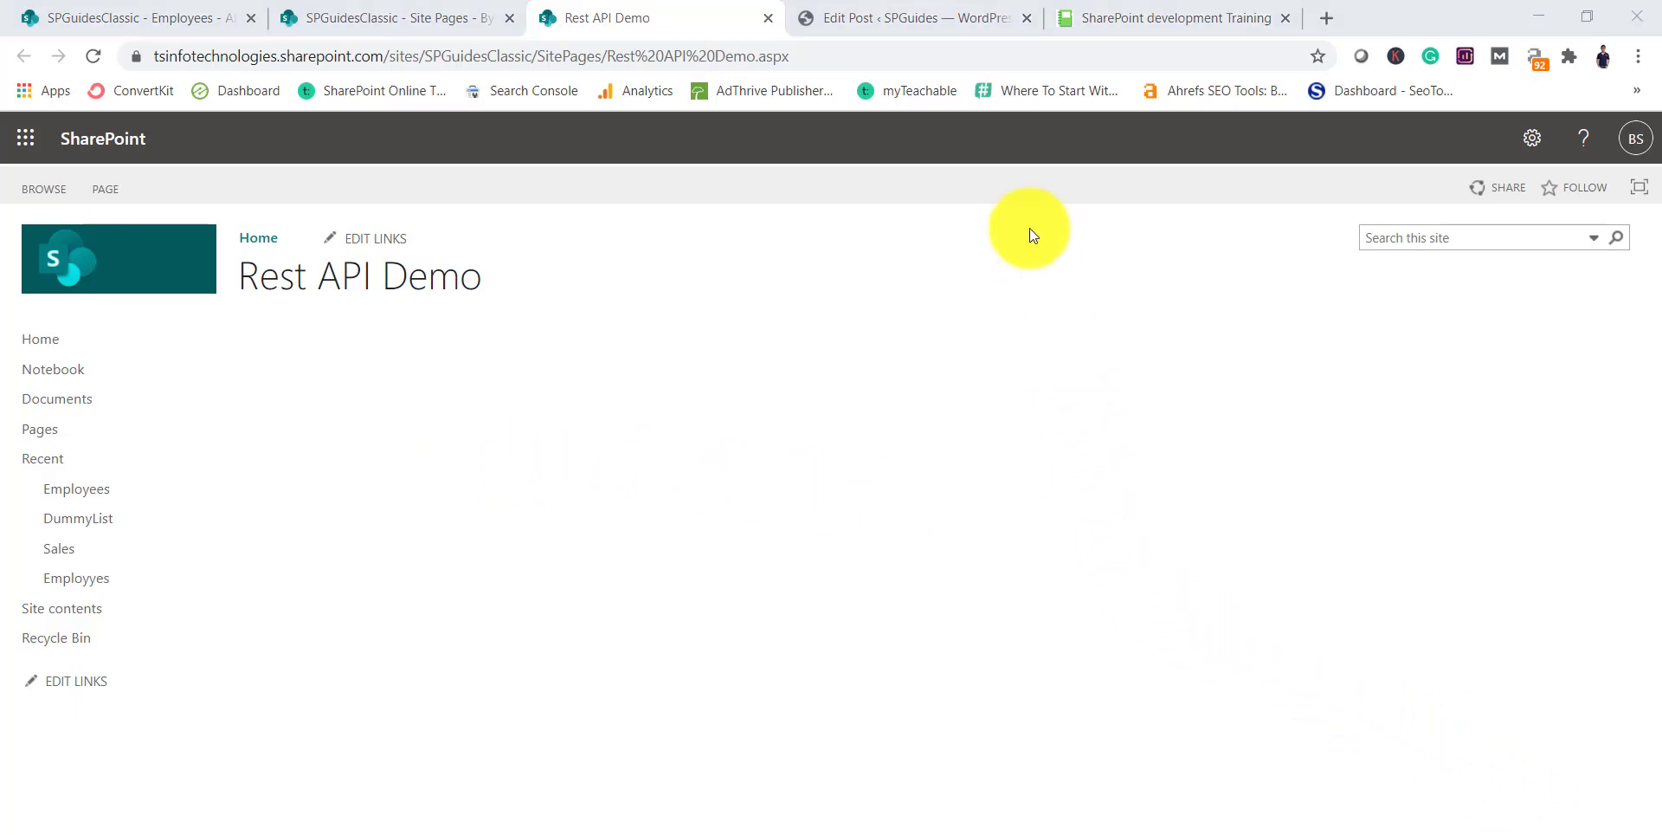
{"action": "left_click", "coordinate": [933, 20]}
{"action": "scroll", "coordinate": [572, 433], "scroll_direction": "up", "scroll_amount": 5}
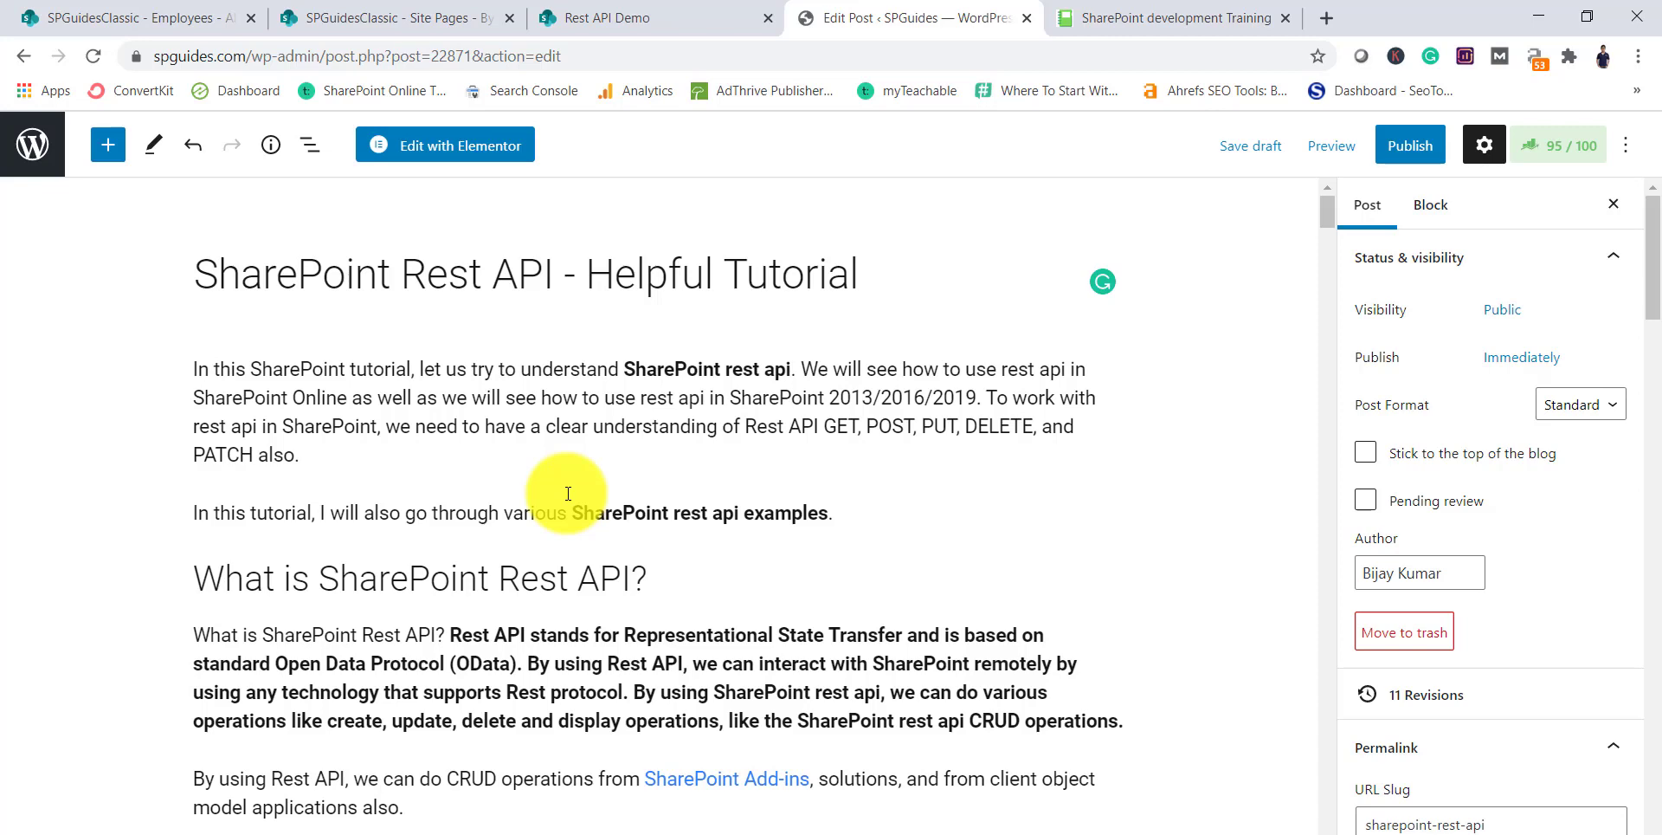
{"action": "scroll", "coordinate": [568, 493], "scroll_direction": "down", "scroll_amount": 4}
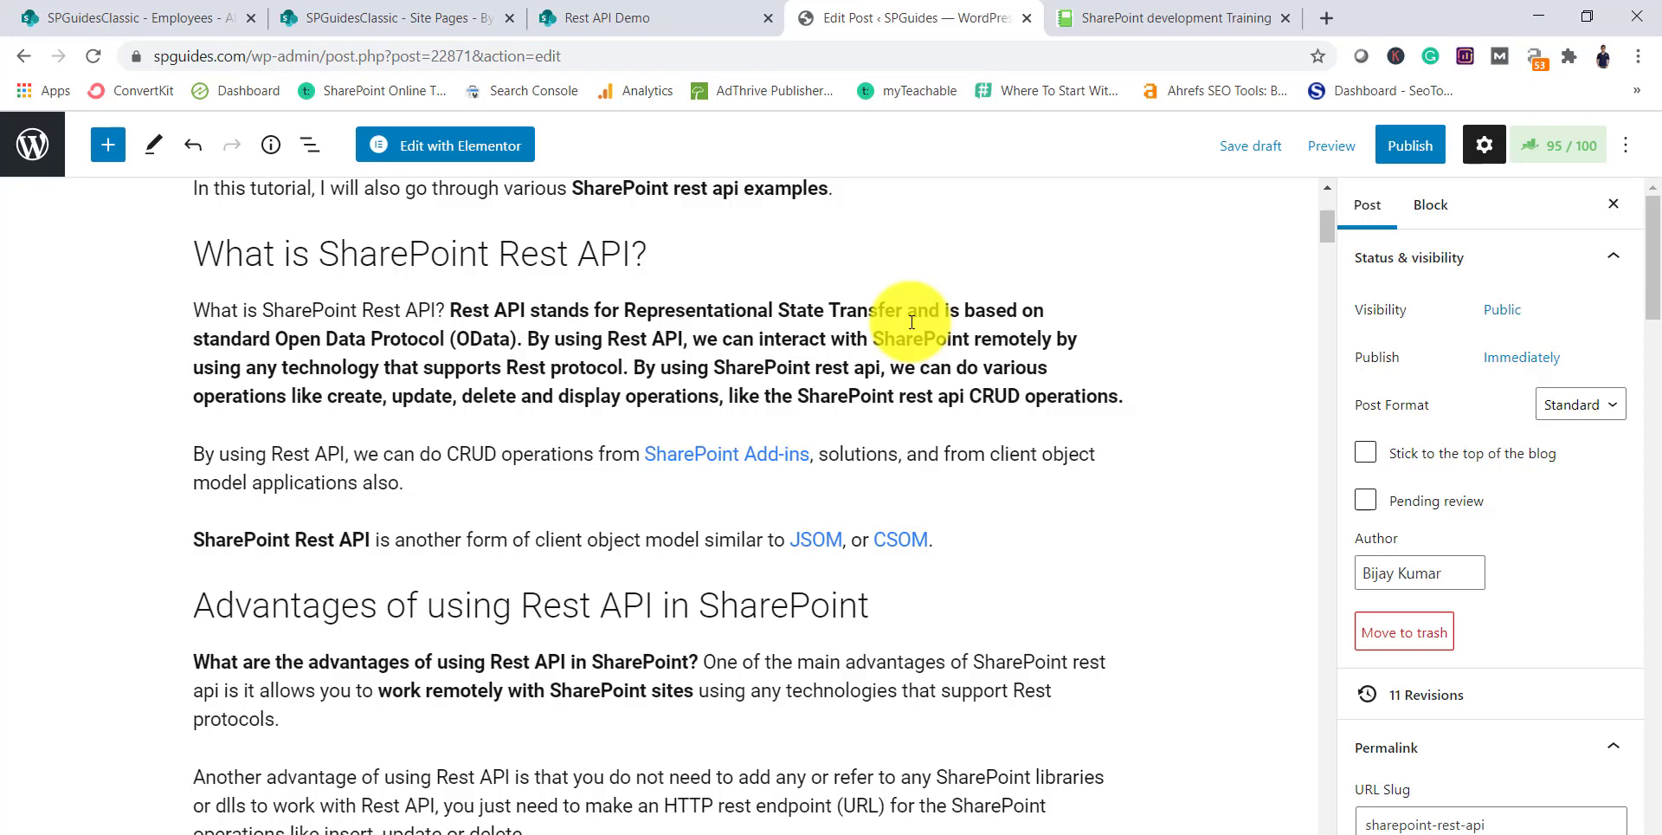
{"action": "scroll", "coordinate": [935, 291], "scroll_direction": "down", "scroll_amount": 5}
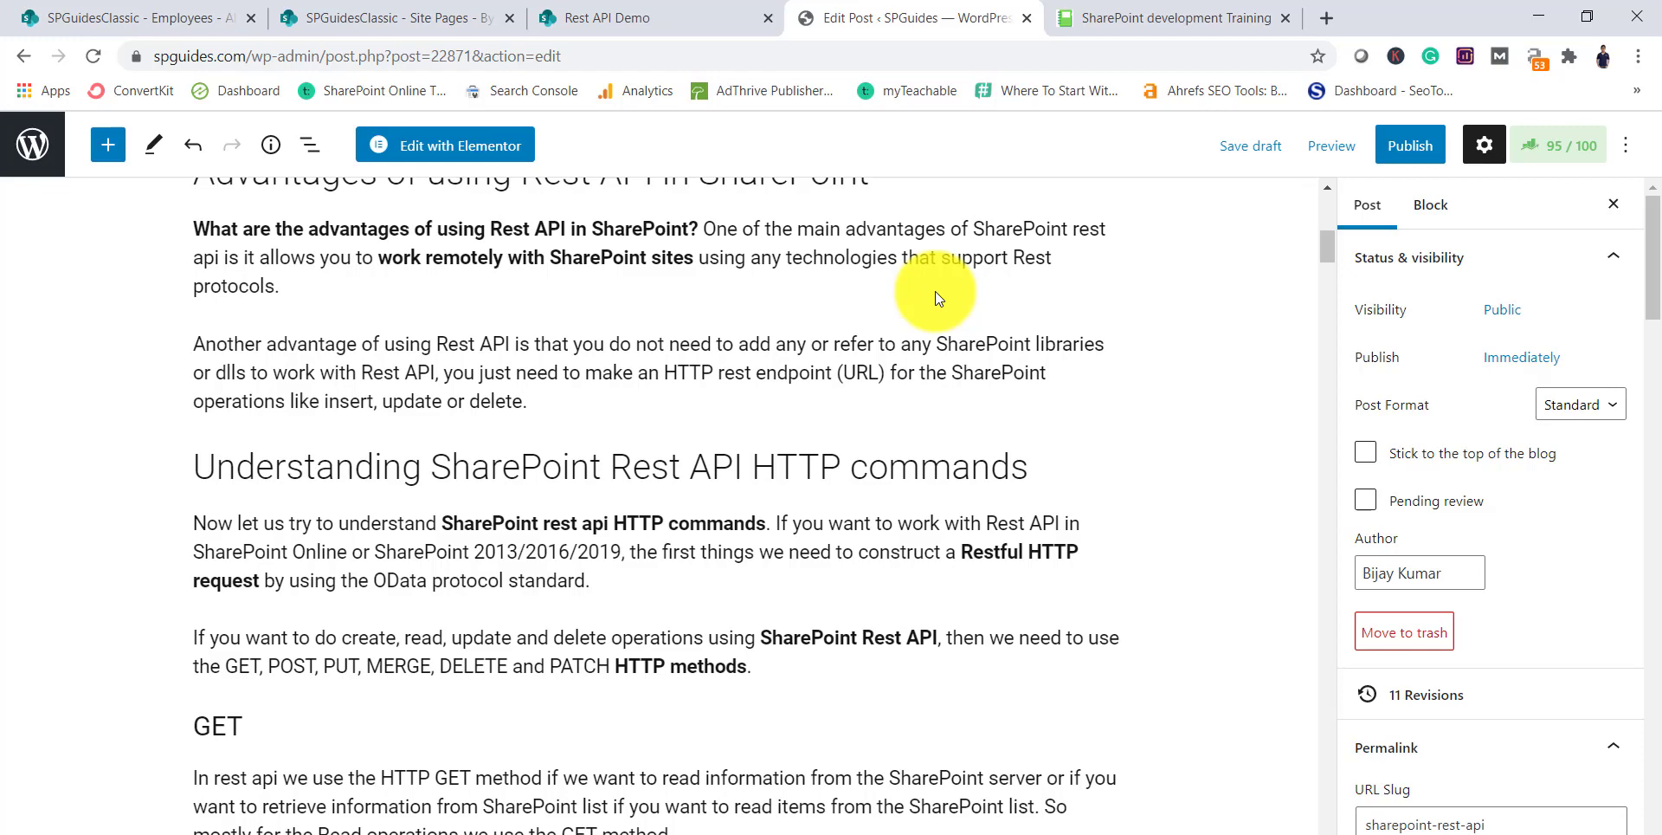
{"action": "scroll", "coordinate": [762, 329], "scroll_direction": "down", "scroll_amount": 3}
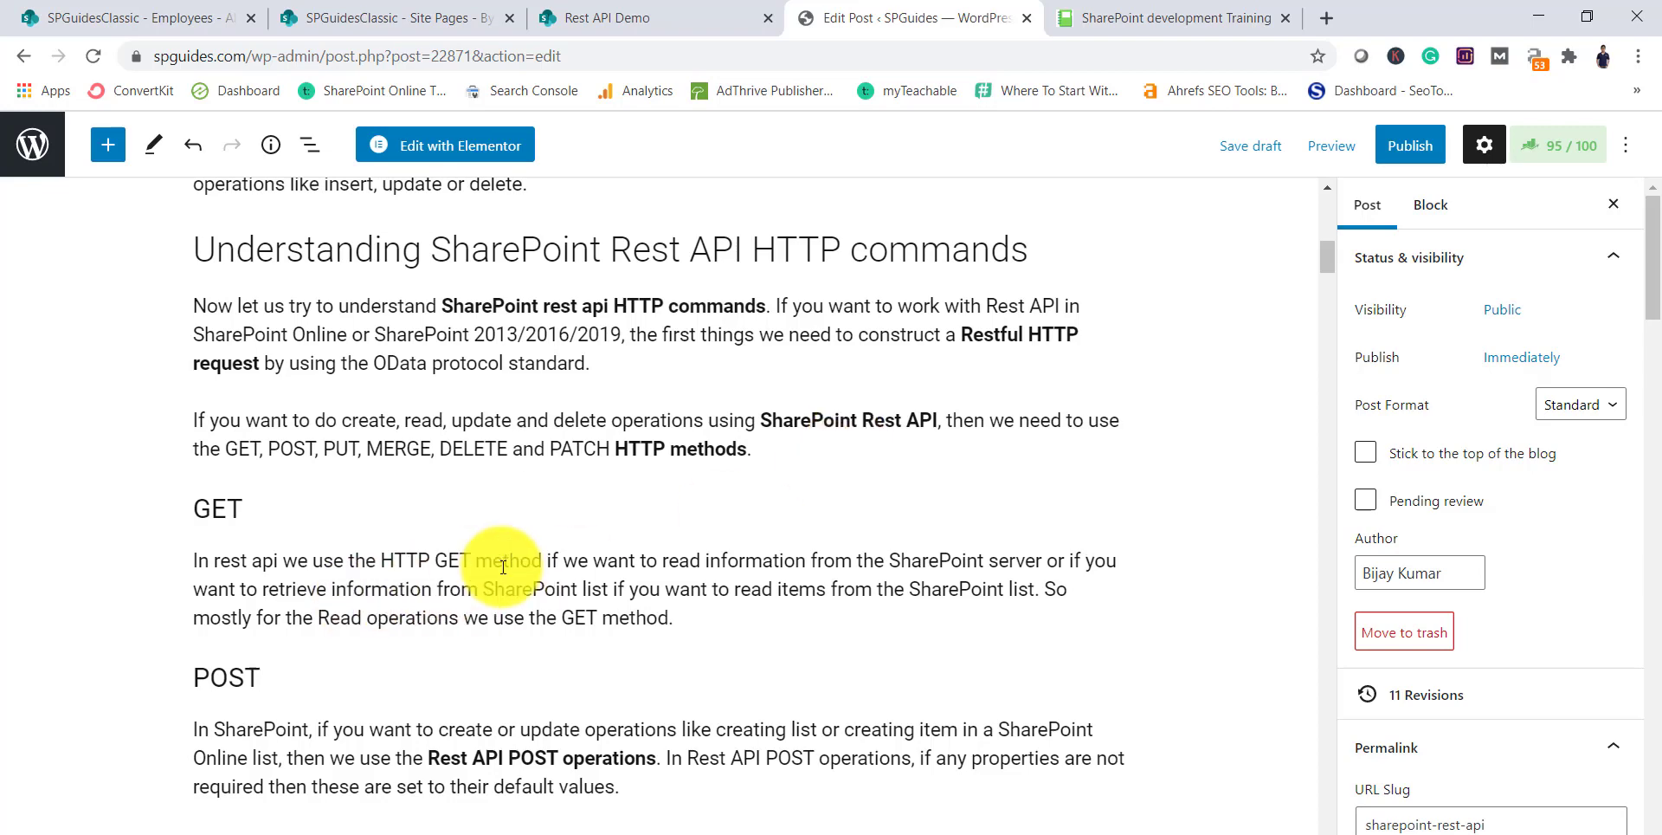
Make 'HTTP GET' bold in the paragraph under the GET heading.
{"action": "scroll", "coordinate": [493, 567], "scroll_direction": "down", "scroll_amount": 2}
{"action": "left_click_drag", "start_coordinate": [381, 346], "coordinate": [470, 347]}
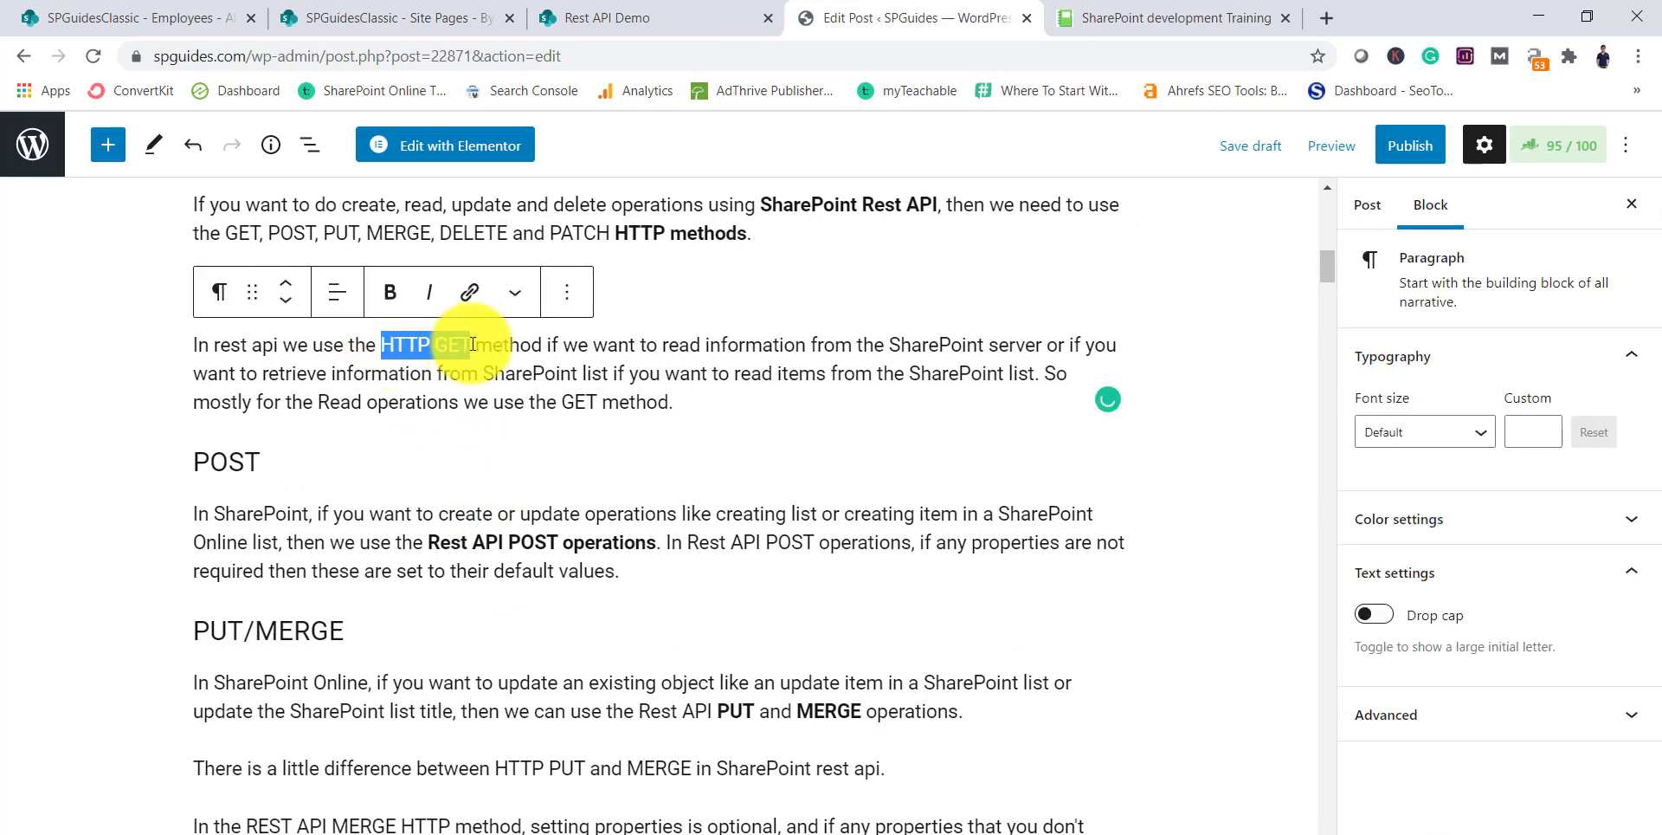
{"action": "left_click", "coordinate": [391, 297]}
{"action": "left_click", "coordinate": [692, 400]}
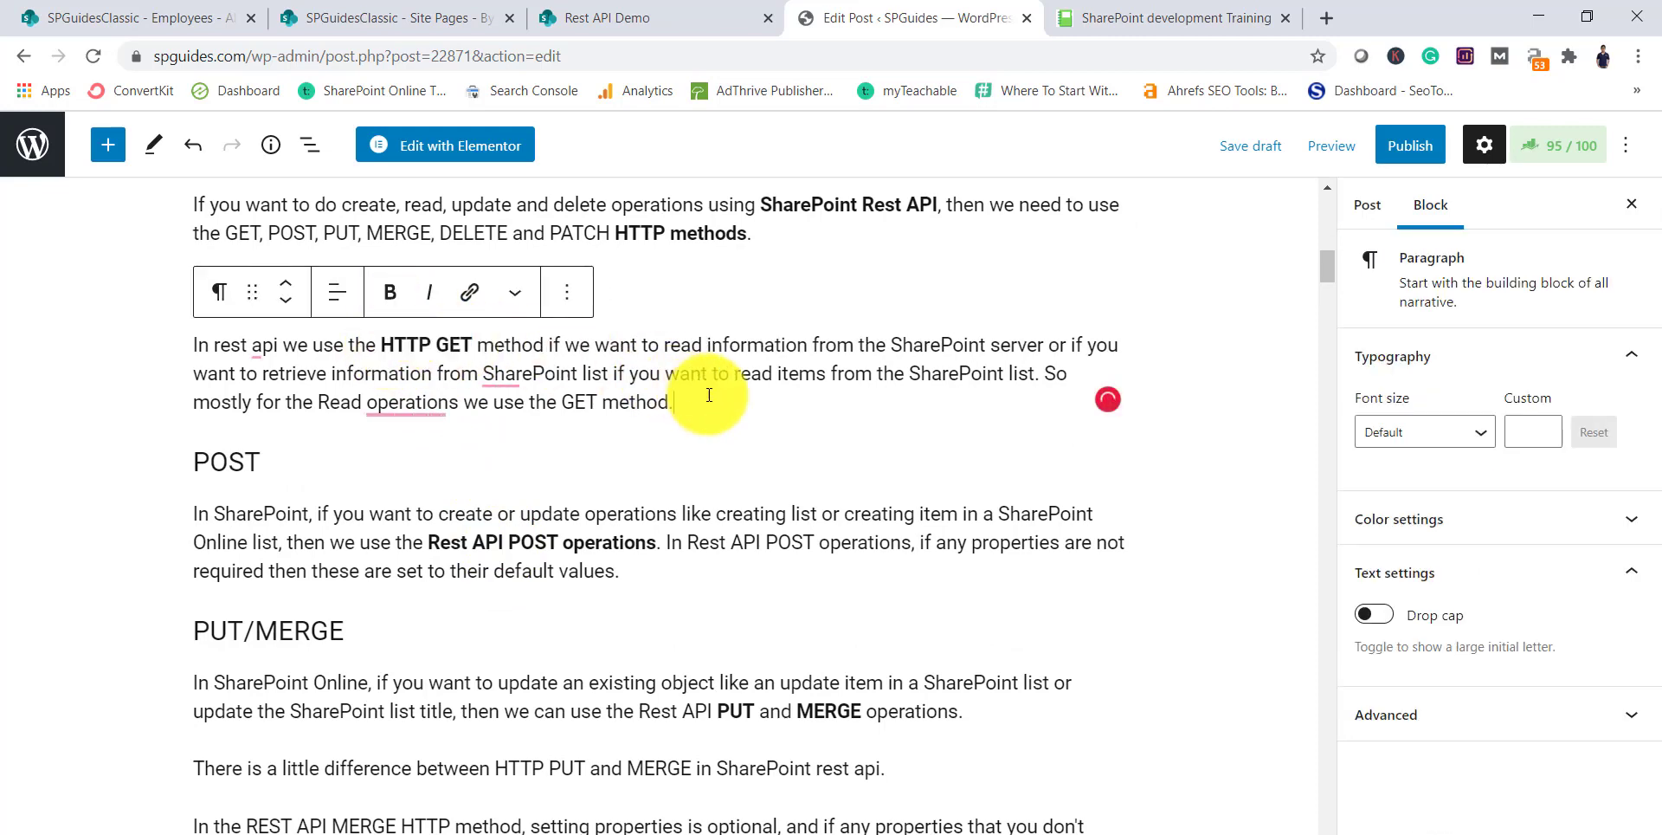
{"action": "left_click", "coordinate": [142, 405]}
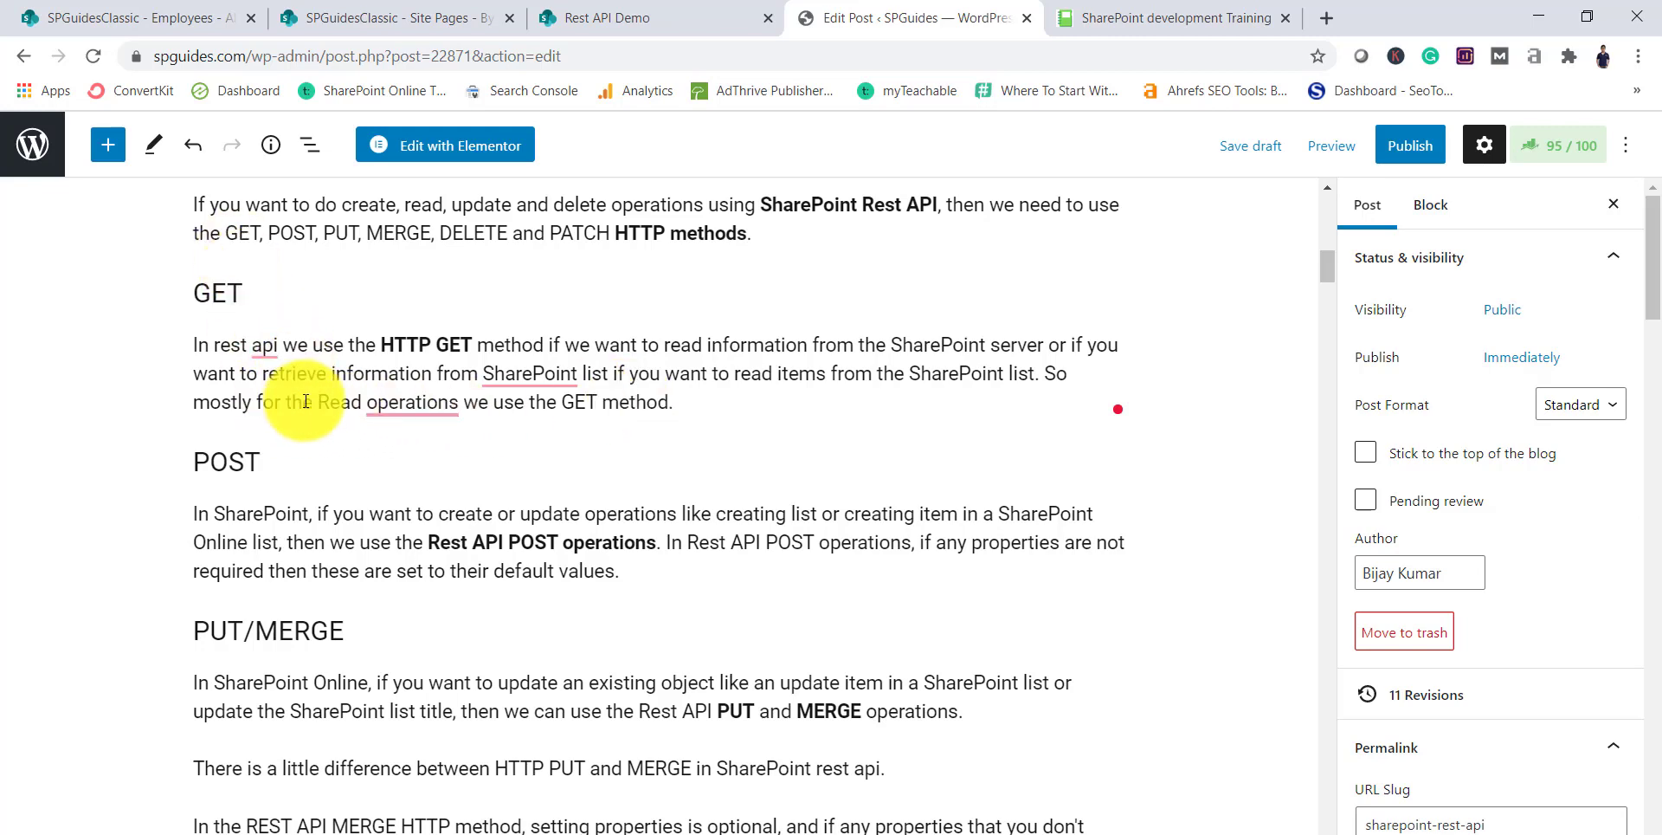
Review the PUT/MERGE section and save the post as a draft with Ctrl+S.
{"action": "scroll", "coordinate": [334, 481], "scroll_direction": "down", "scroll_amount": 3}
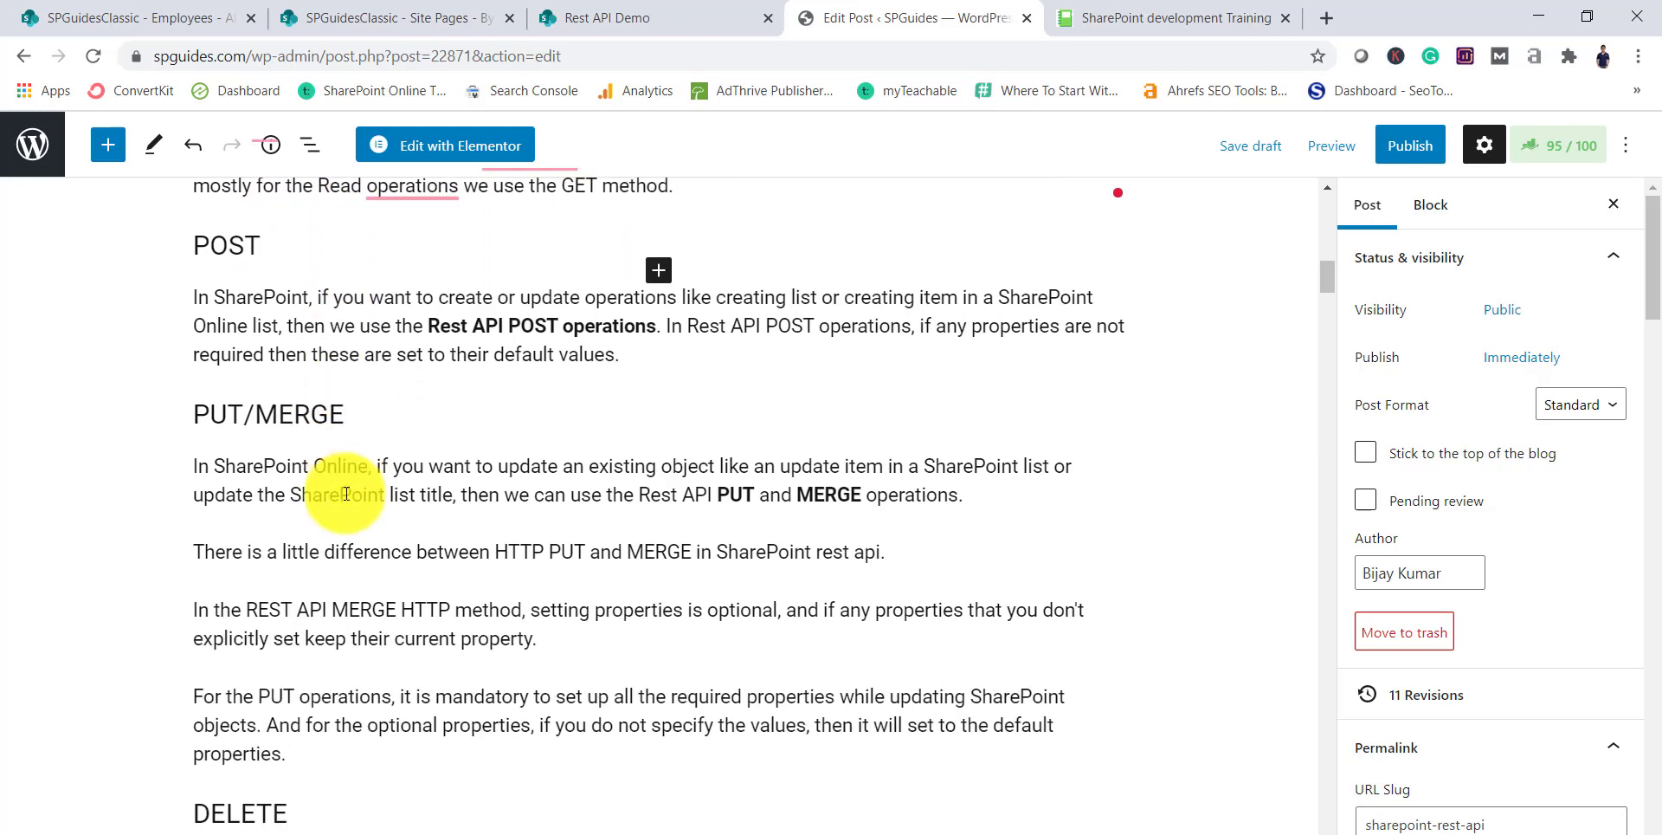
{"action": "scroll", "coordinate": [346, 492], "scroll_direction": "down", "scroll_amount": 1}
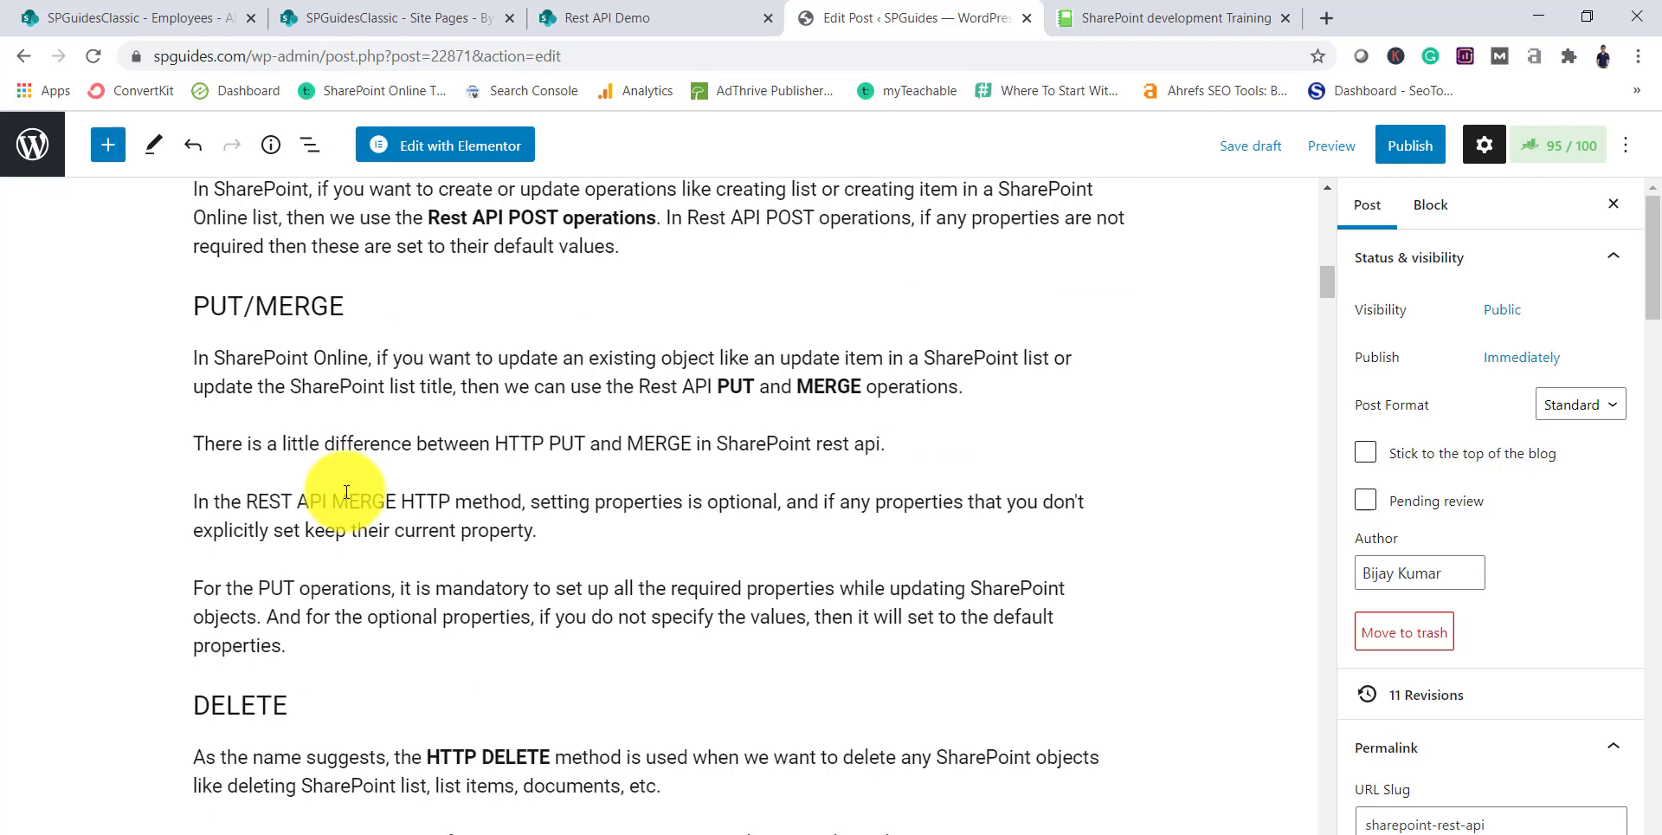
{"action": "scroll", "coordinate": [346, 491], "scroll_direction": "up", "scroll_amount": 1}
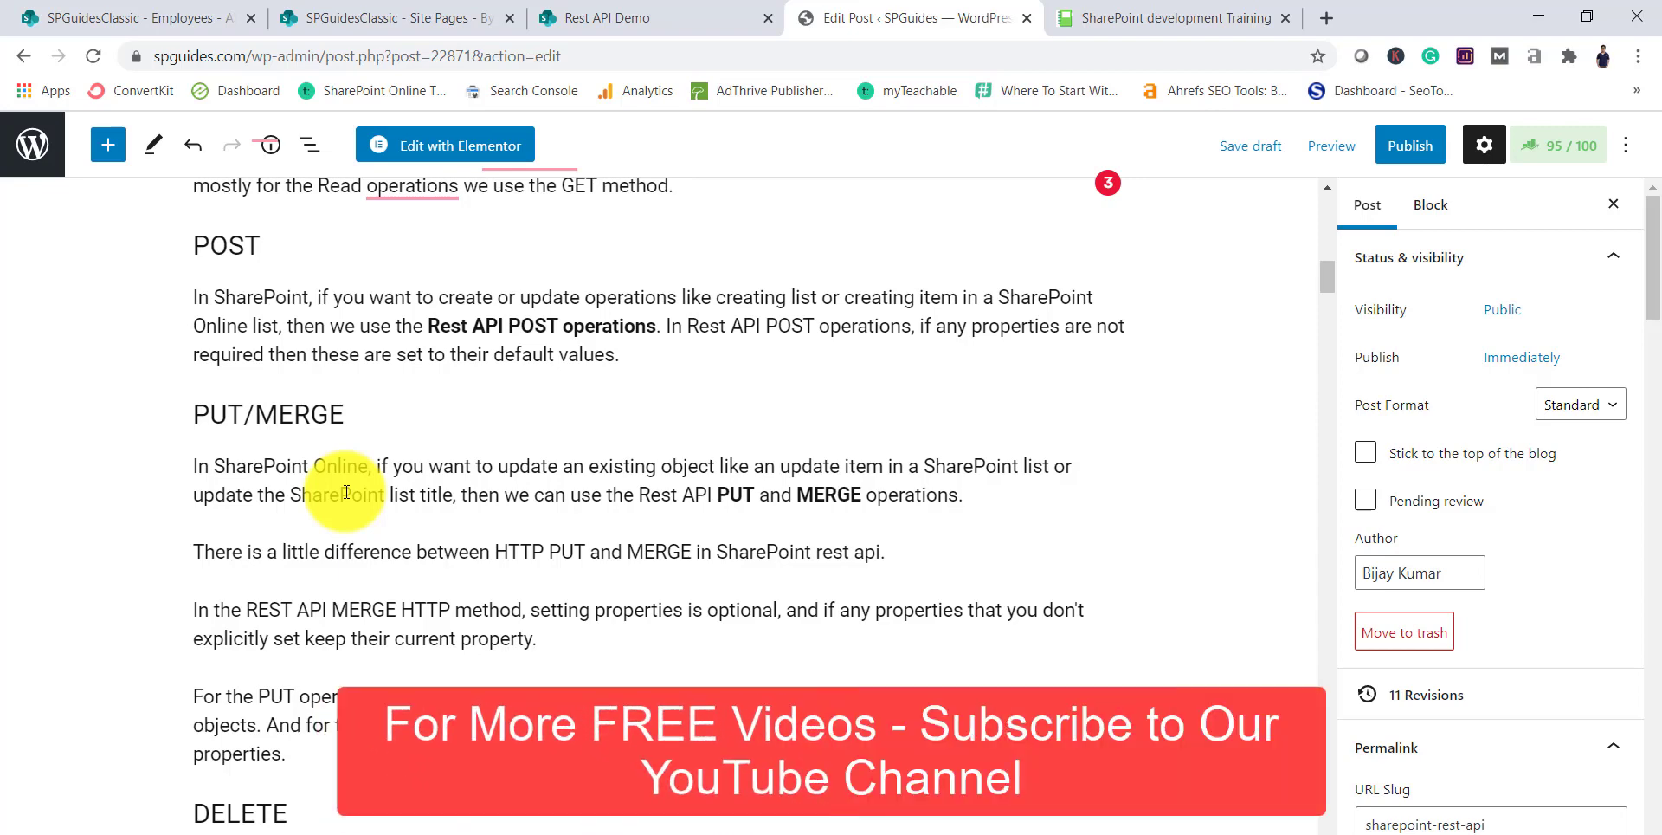
{"action": "key", "text": "ctrl+s"}
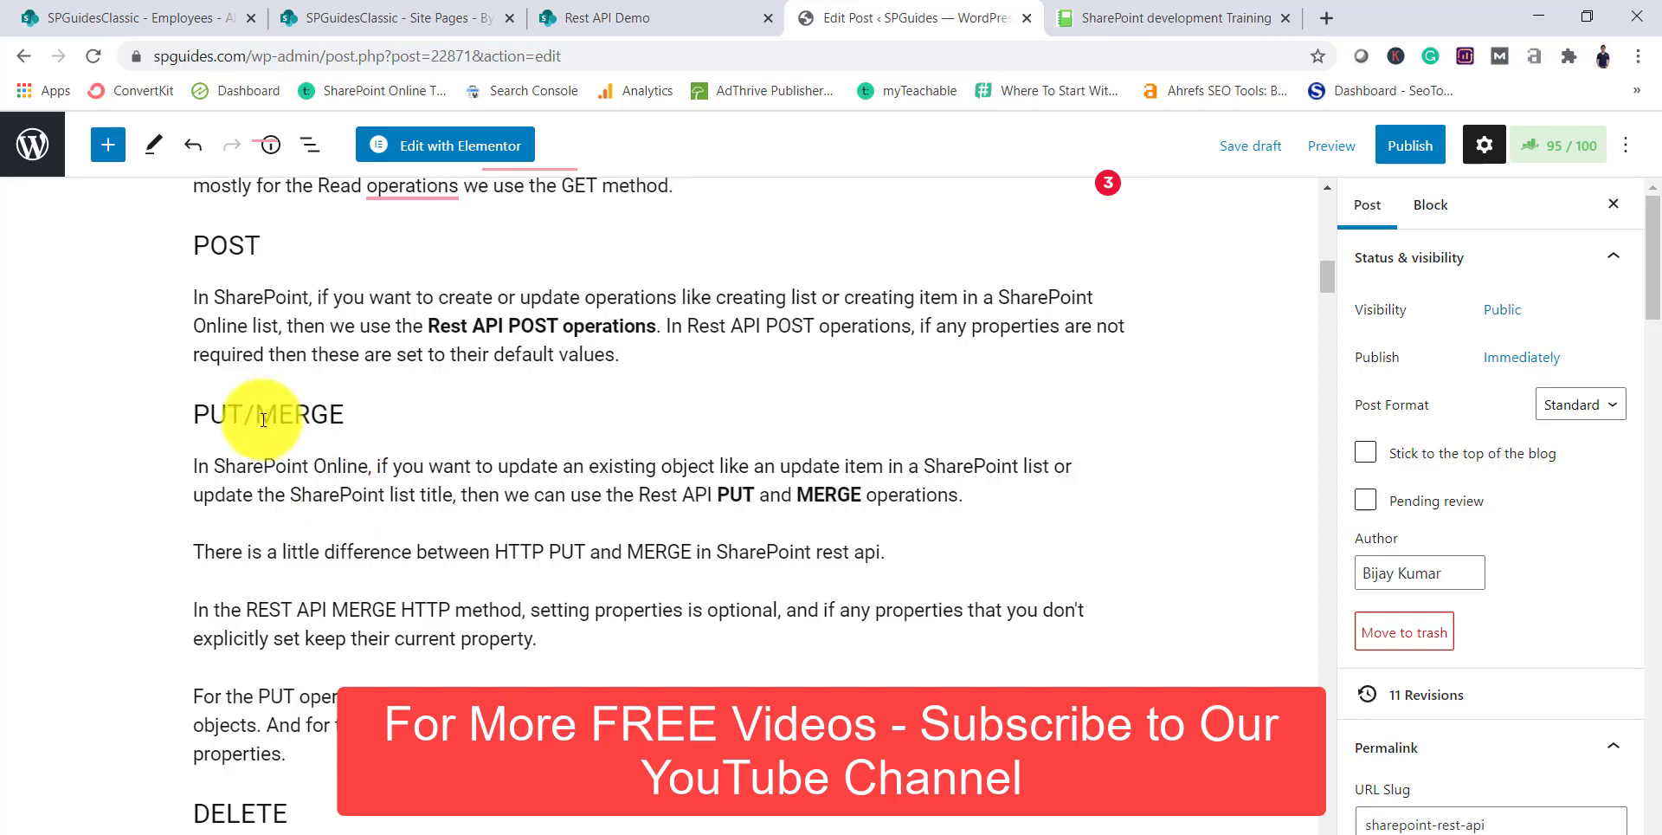
{"action": "scroll", "coordinate": [260, 398], "scroll_direction": "down", "scroll_amount": 1}
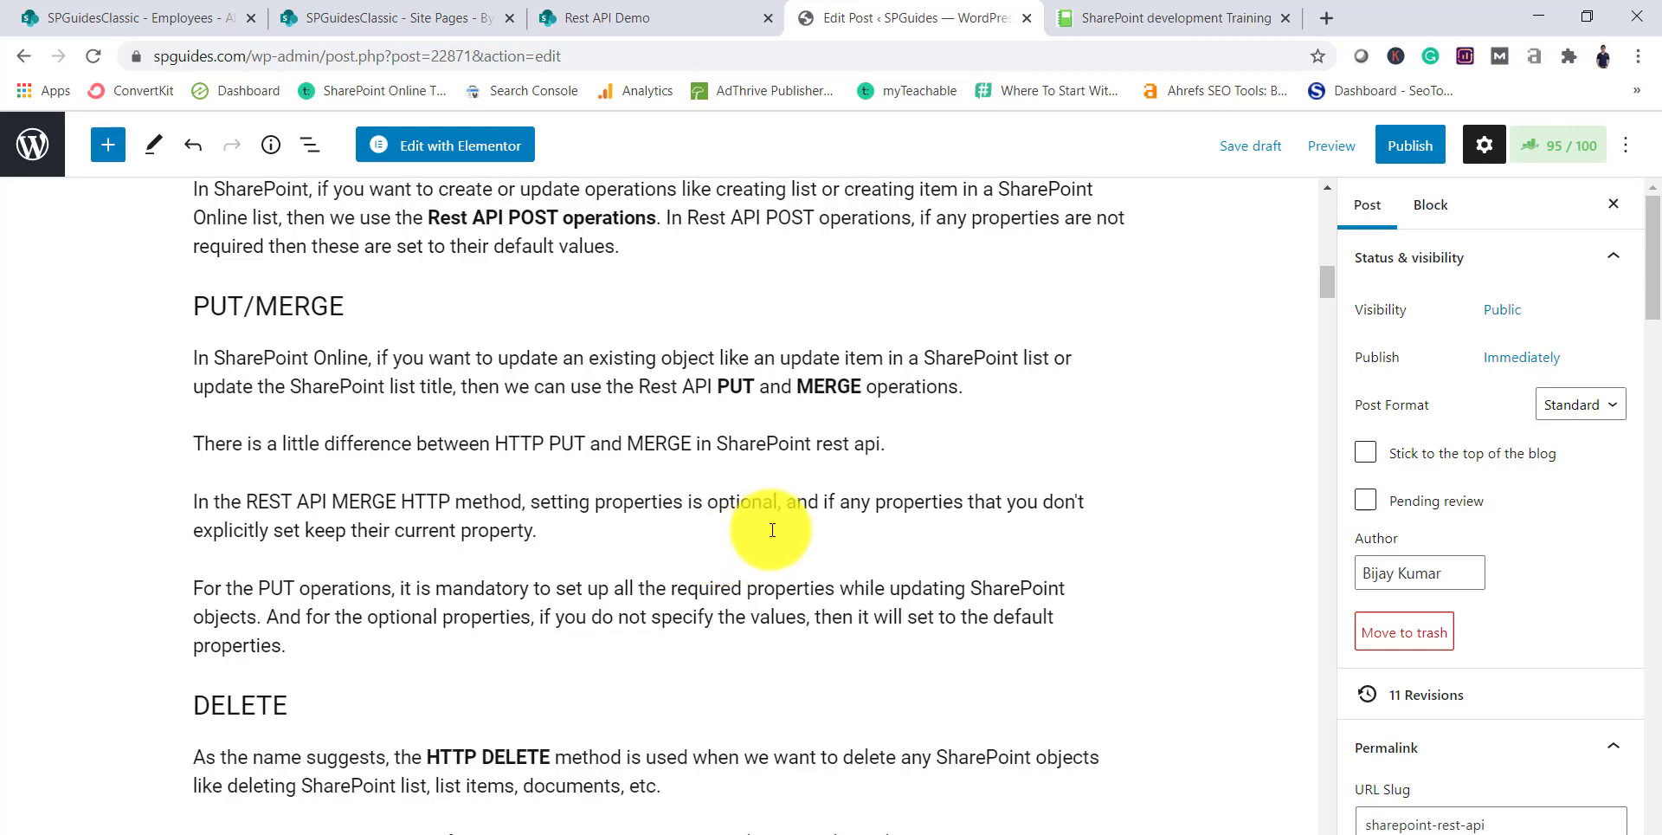
{"action": "scroll", "coordinate": [770, 524], "scroll_direction": "down", "scroll_amount": 4}
{"action": "scroll", "coordinate": [752, 518], "scroll_direction": "down", "scroll_amount": 1}
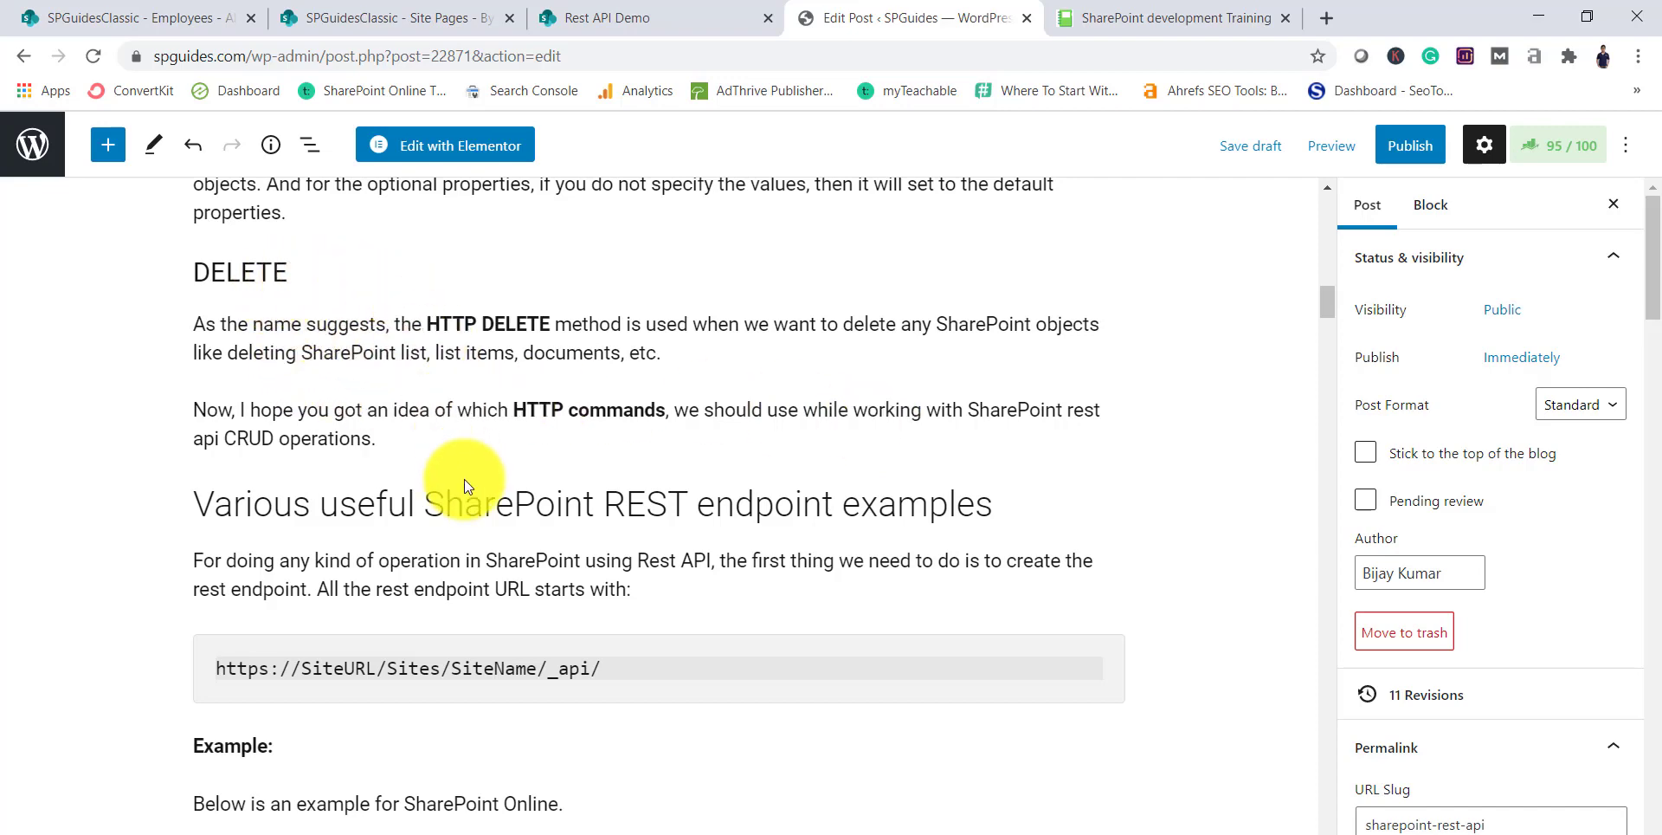
{"action": "scroll", "coordinate": [465, 488], "scroll_direction": "down", "scroll_amount": 1}
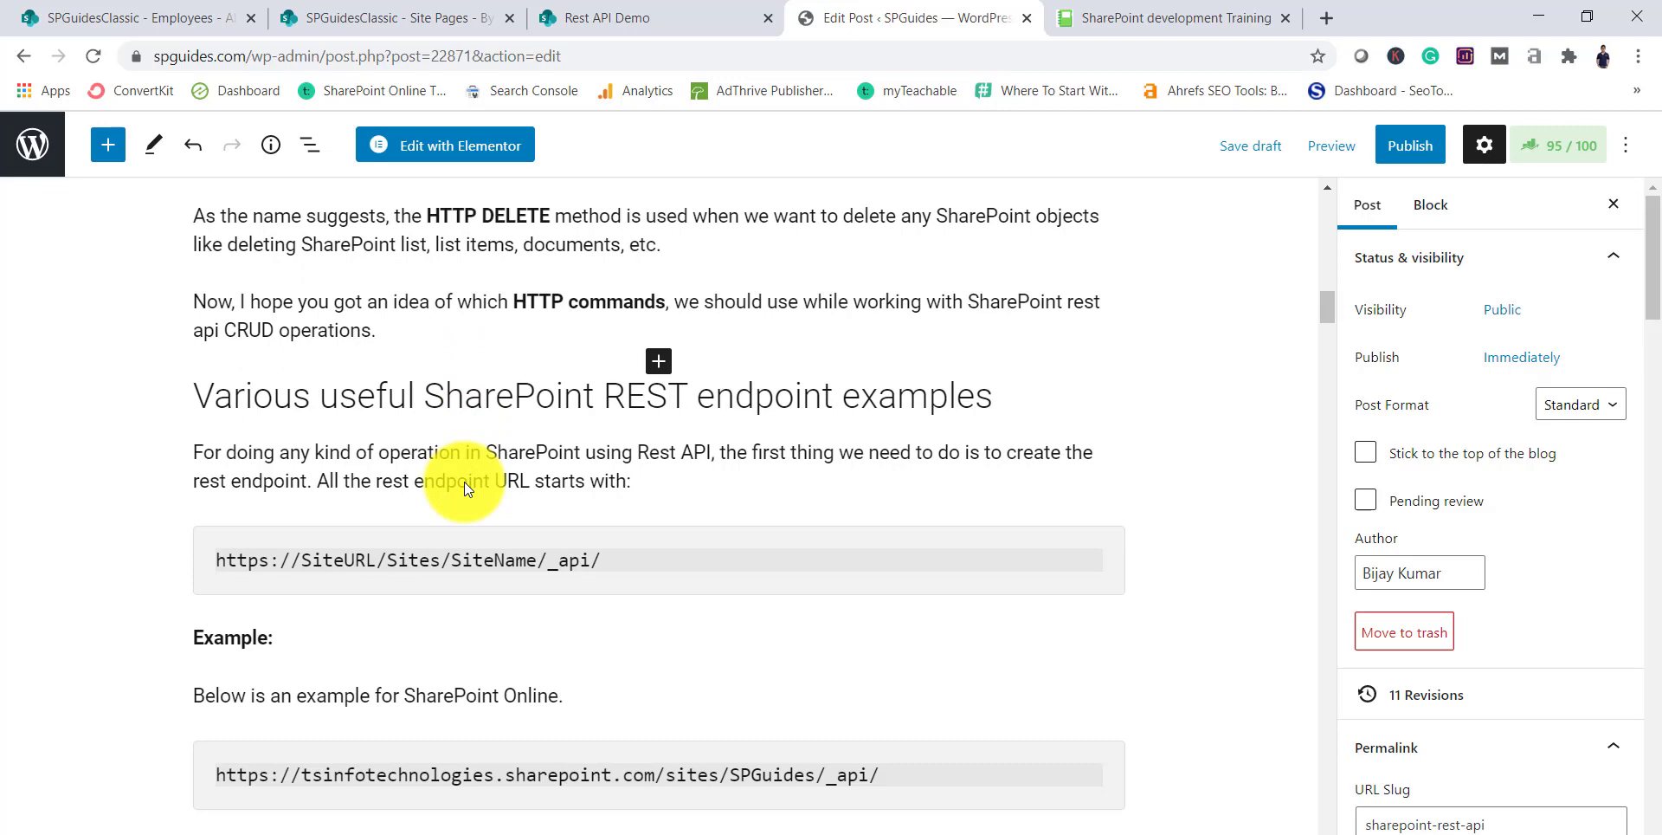
{"action": "scroll", "coordinate": [464, 485], "scroll_direction": "down", "scroll_amount": 2}
{"action": "scroll", "coordinate": [465, 485], "scroll_direction": "up", "scroll_amount": 1}
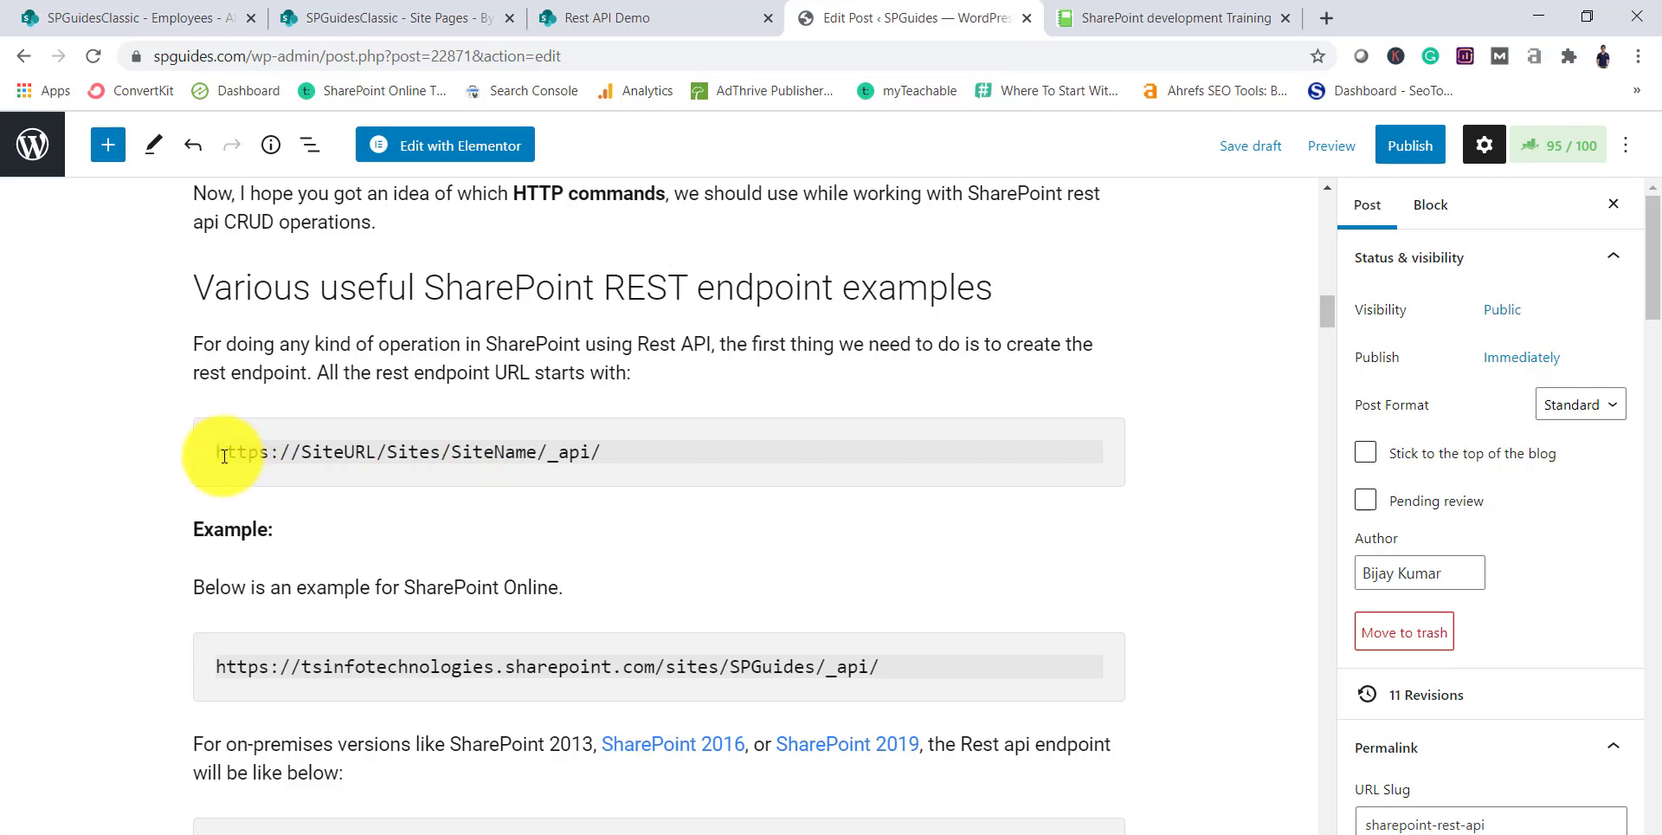
{"action": "left_click_drag", "start_coordinate": [219, 451], "coordinate": [534, 473]}
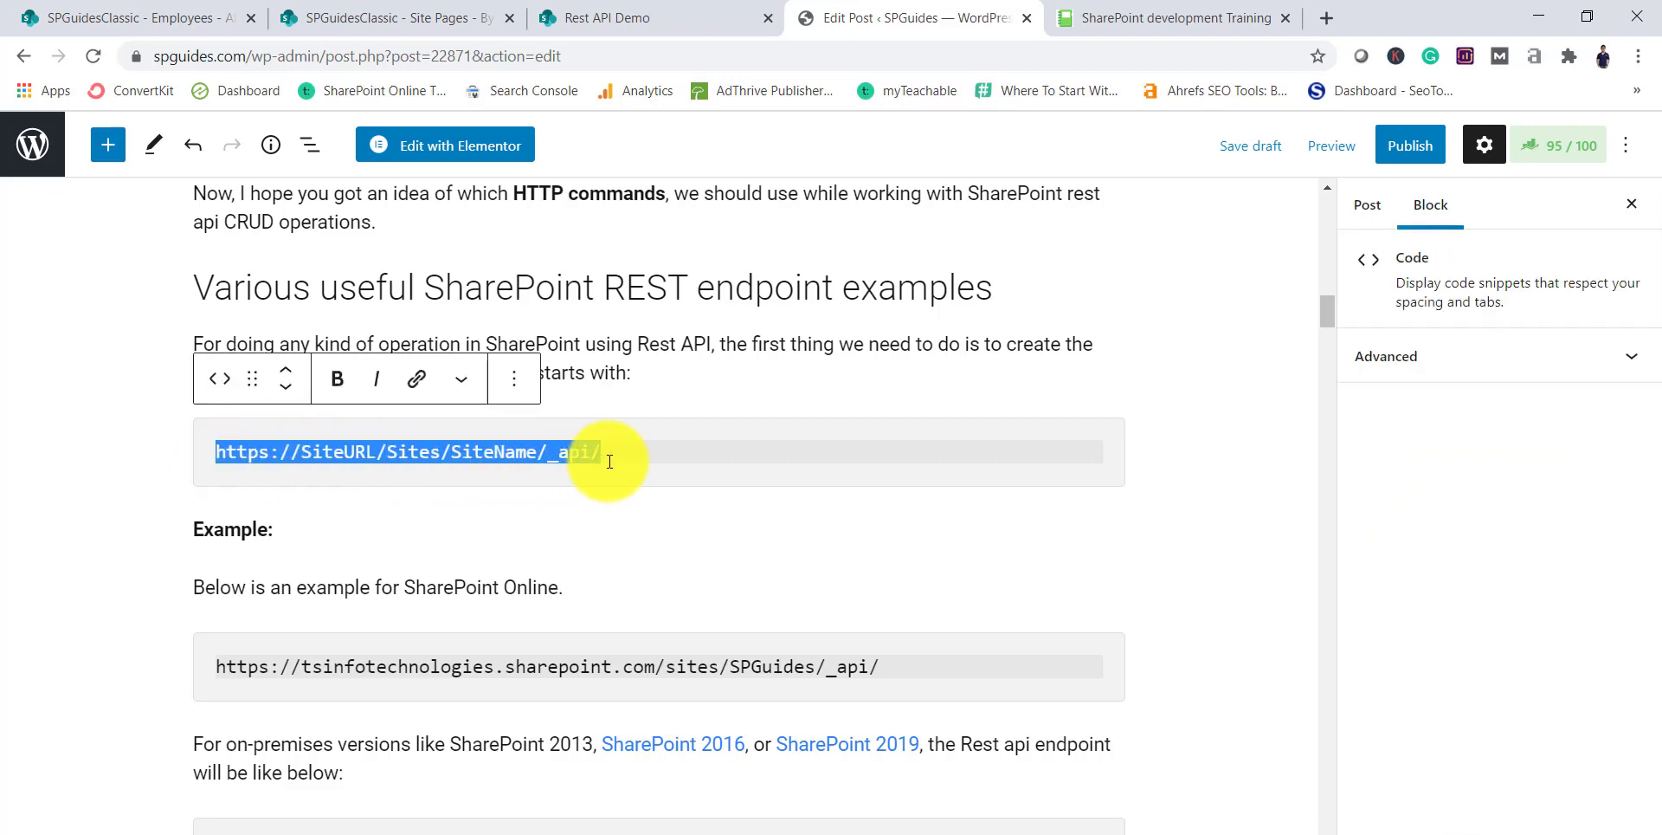
{"action": "left_click", "coordinate": [254, 453]}
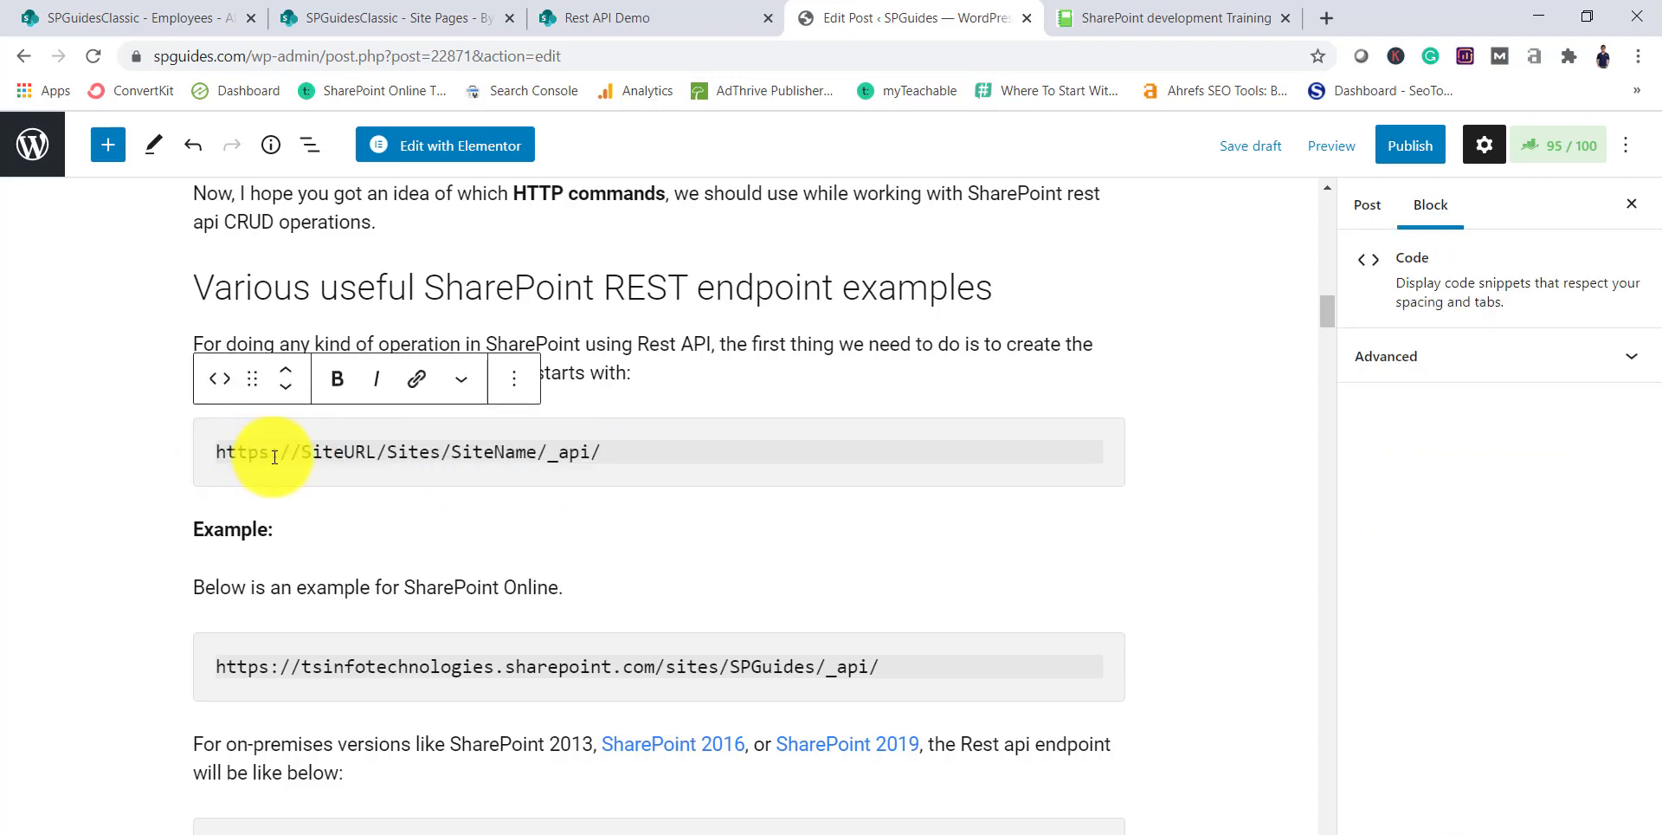
{"action": "double_click", "coordinate": [342, 451]}
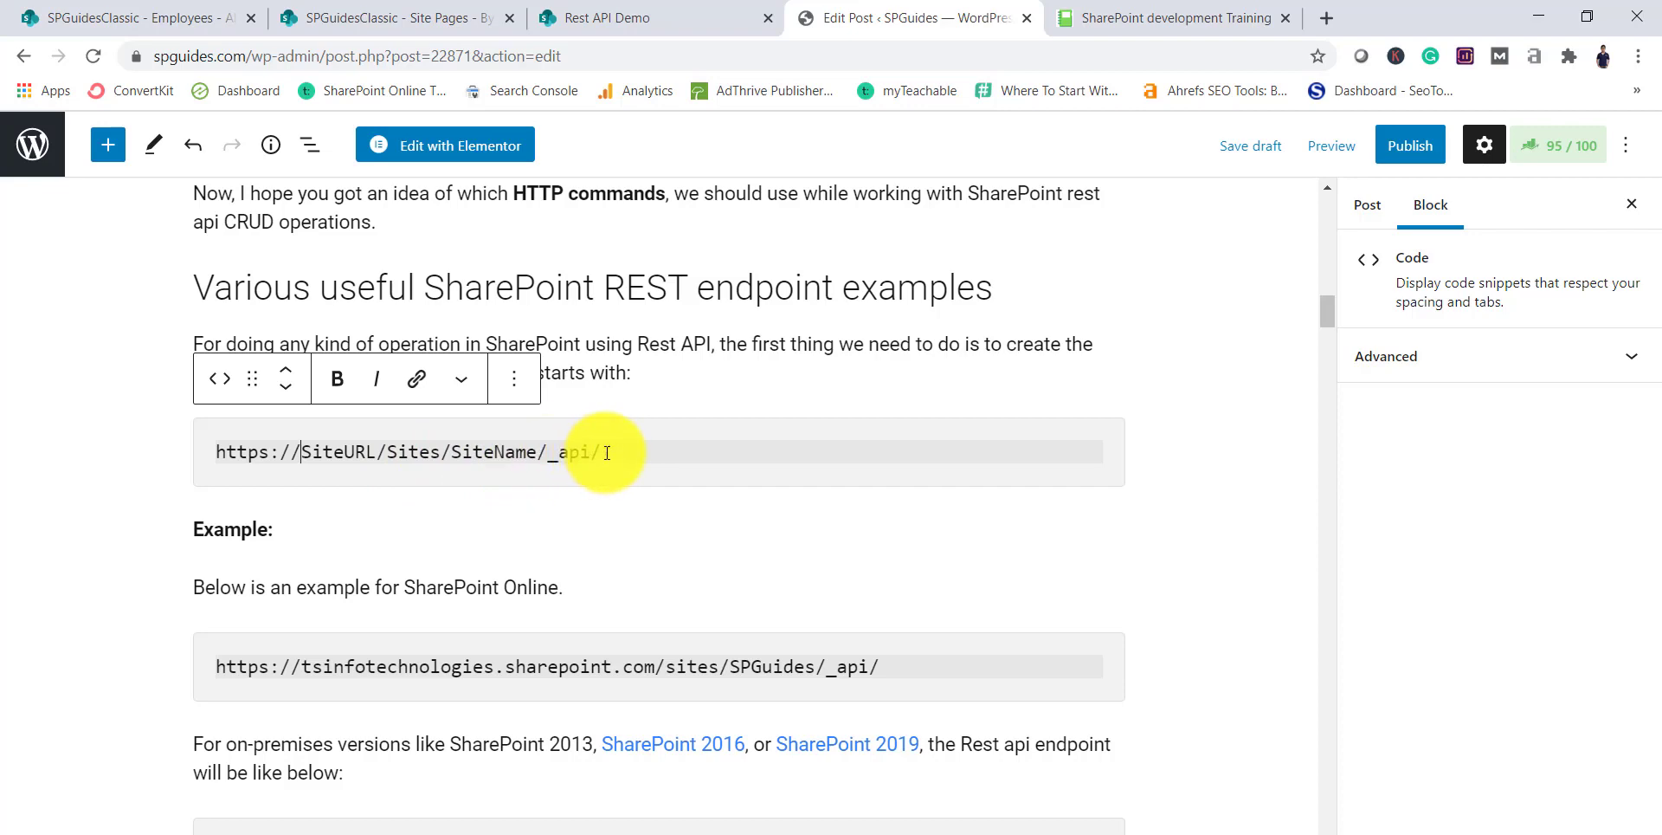
{"action": "left_click_drag", "start_coordinate": [607, 452], "coordinate": [207, 452]}
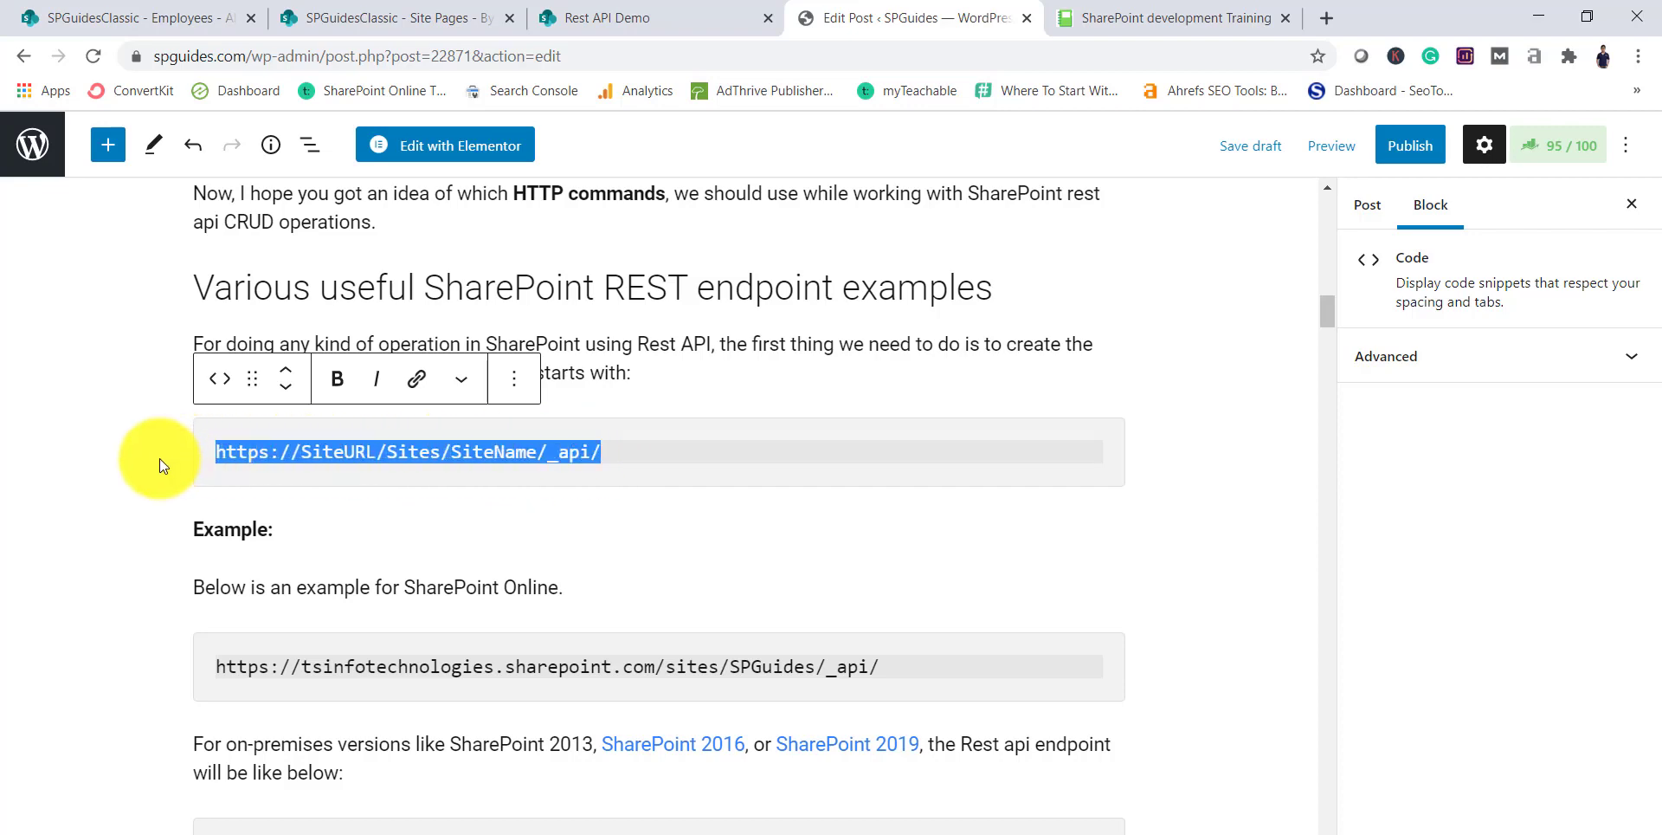
{"action": "left_click", "coordinate": [107, 464]}
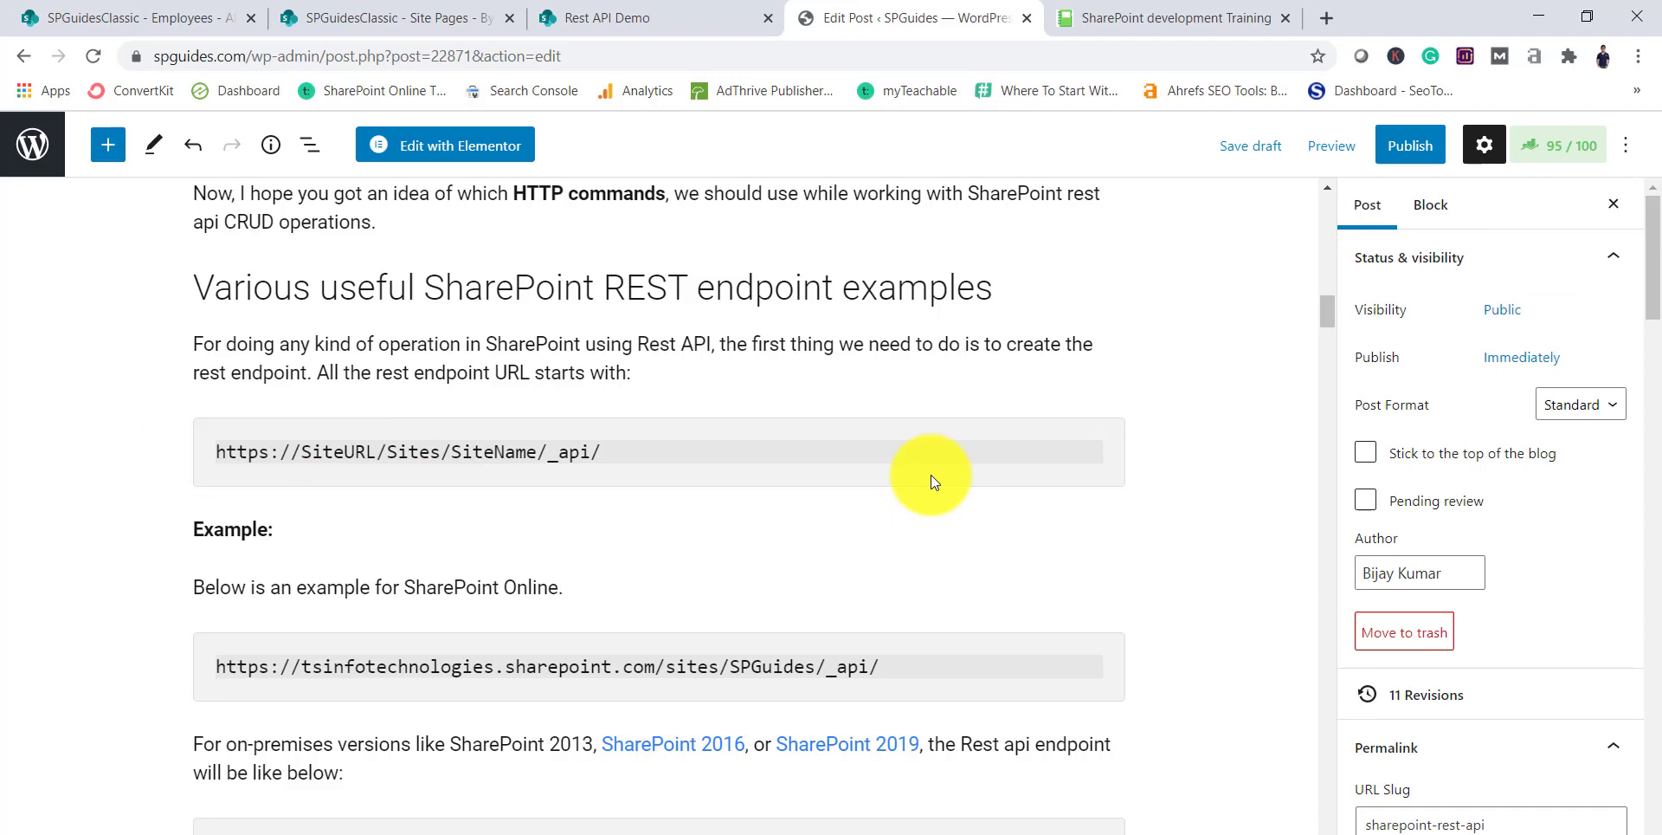
{"action": "scroll", "coordinate": [606, 502], "scroll_direction": "down", "scroll_amount": 3}
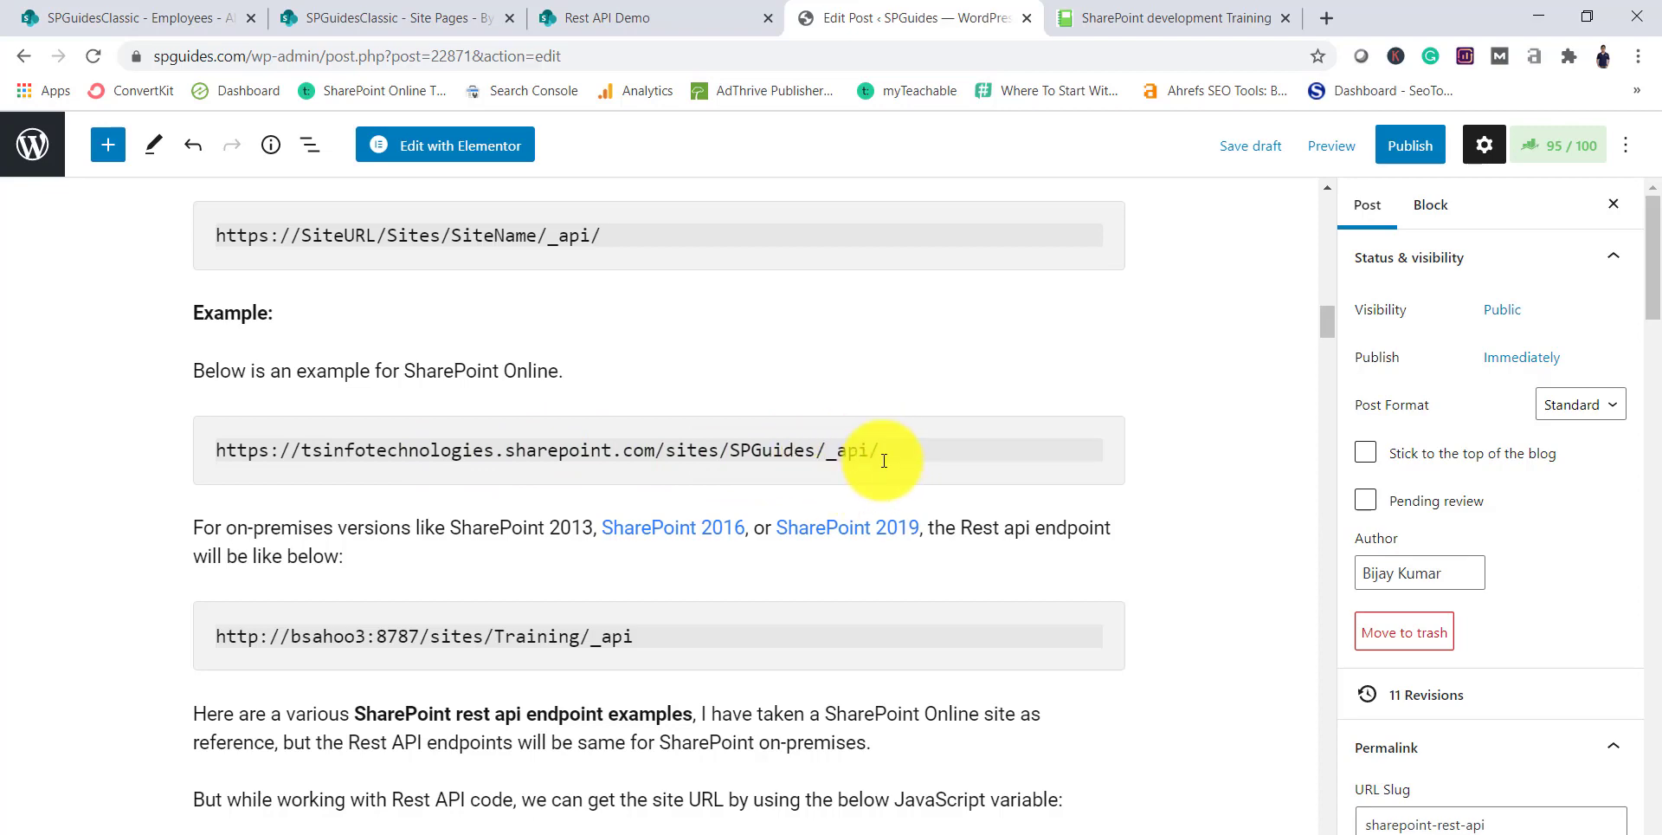
Append a trailing slash after _api in the on-premises example URL.
{"action": "scroll", "coordinate": [369, 531], "scroll_direction": "down", "scroll_amount": 2}
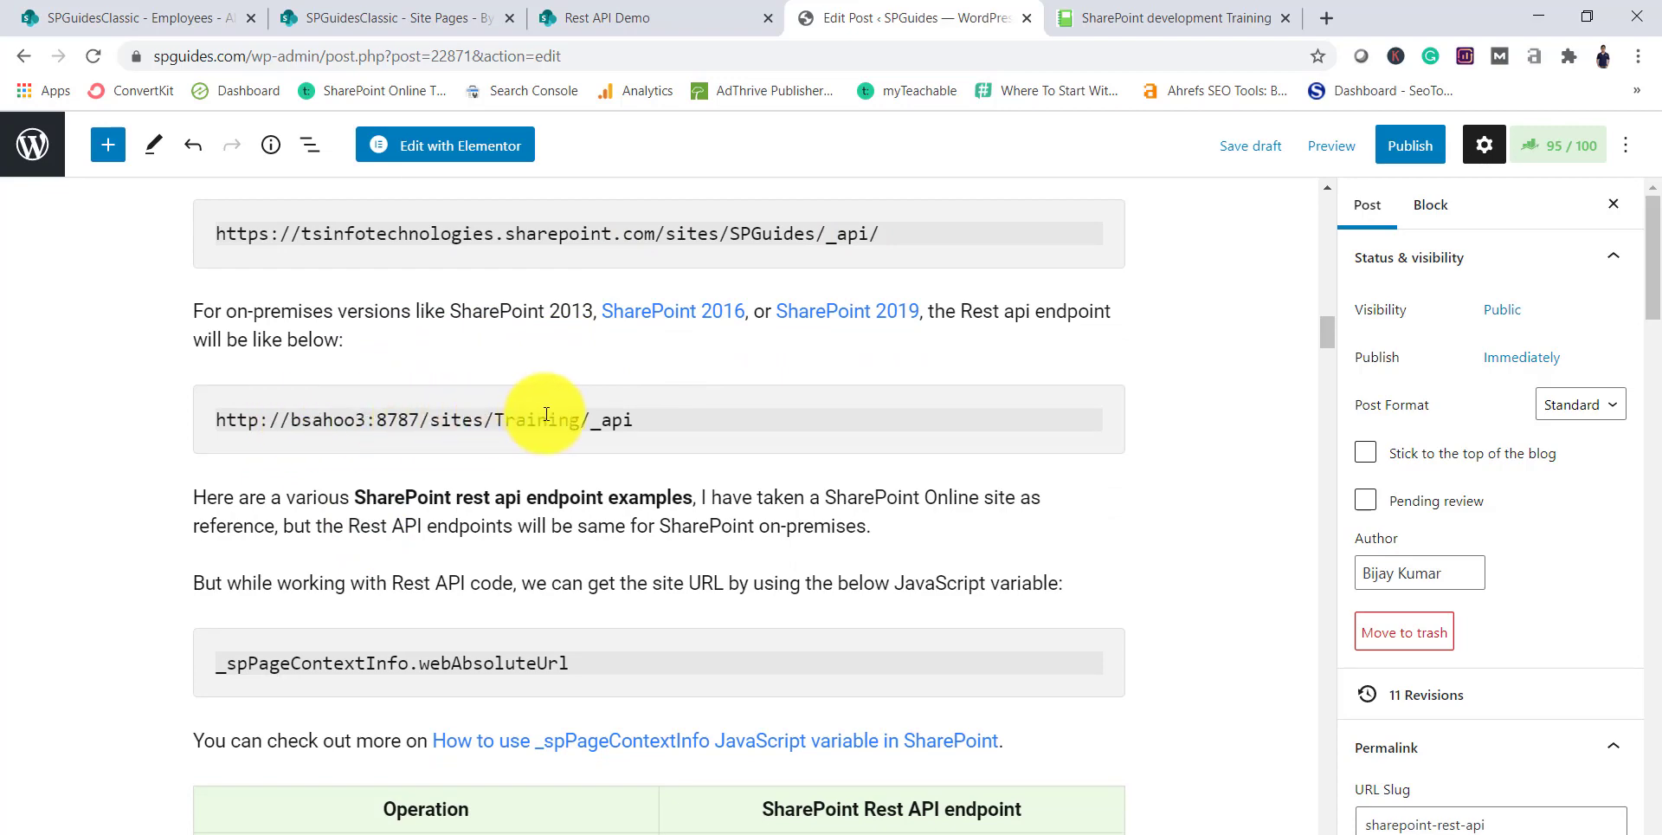
{"action": "left_click_drag", "start_coordinate": [591, 419], "coordinate": [214, 419]}
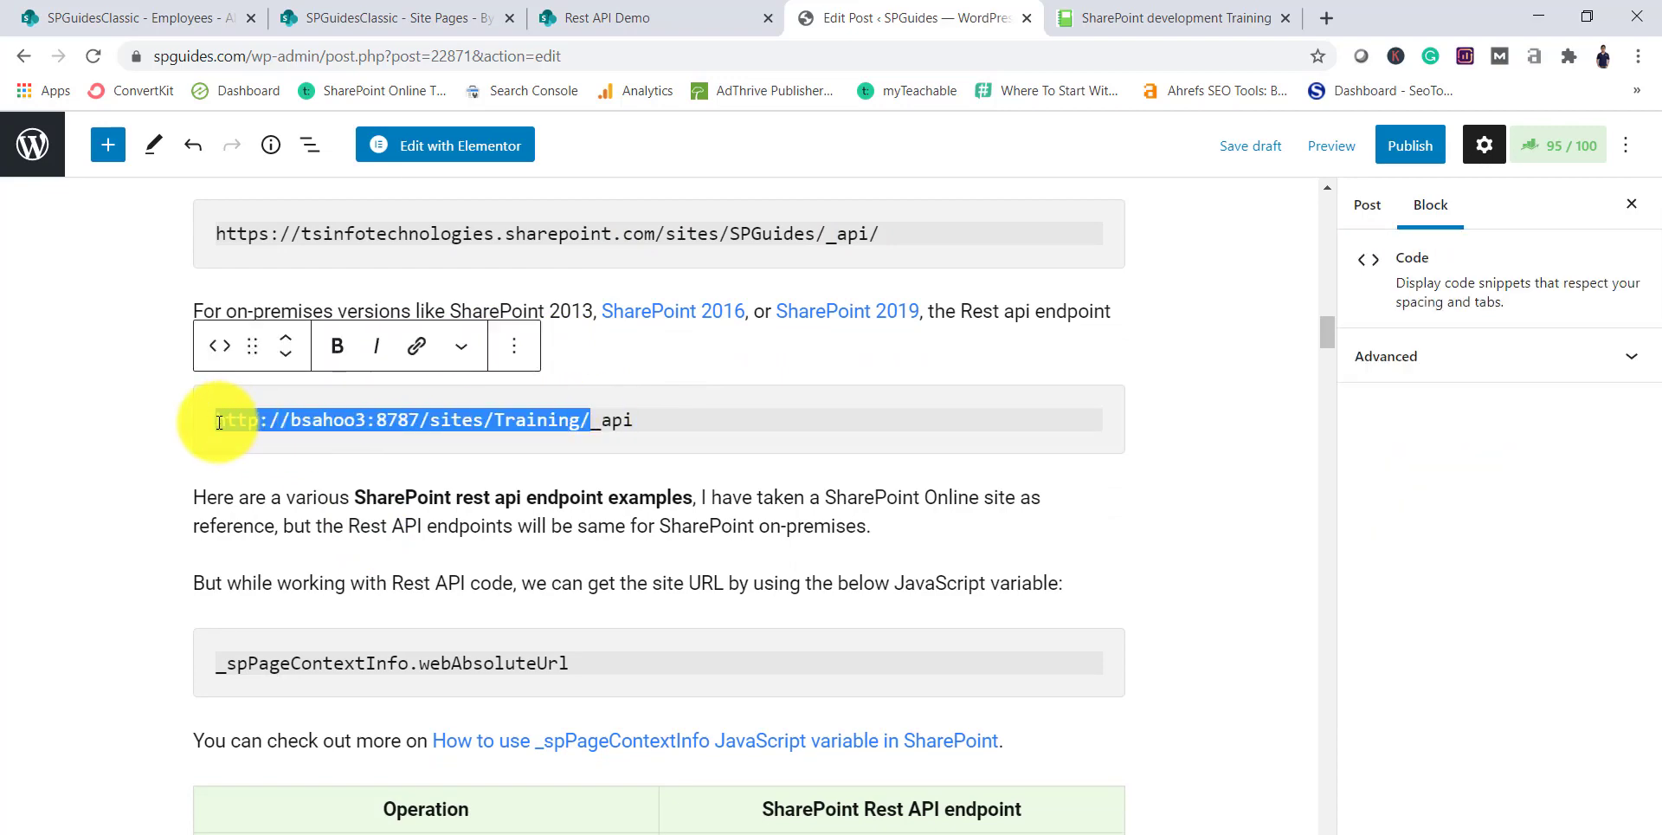
{"action": "left_click", "coordinate": [638, 426]}
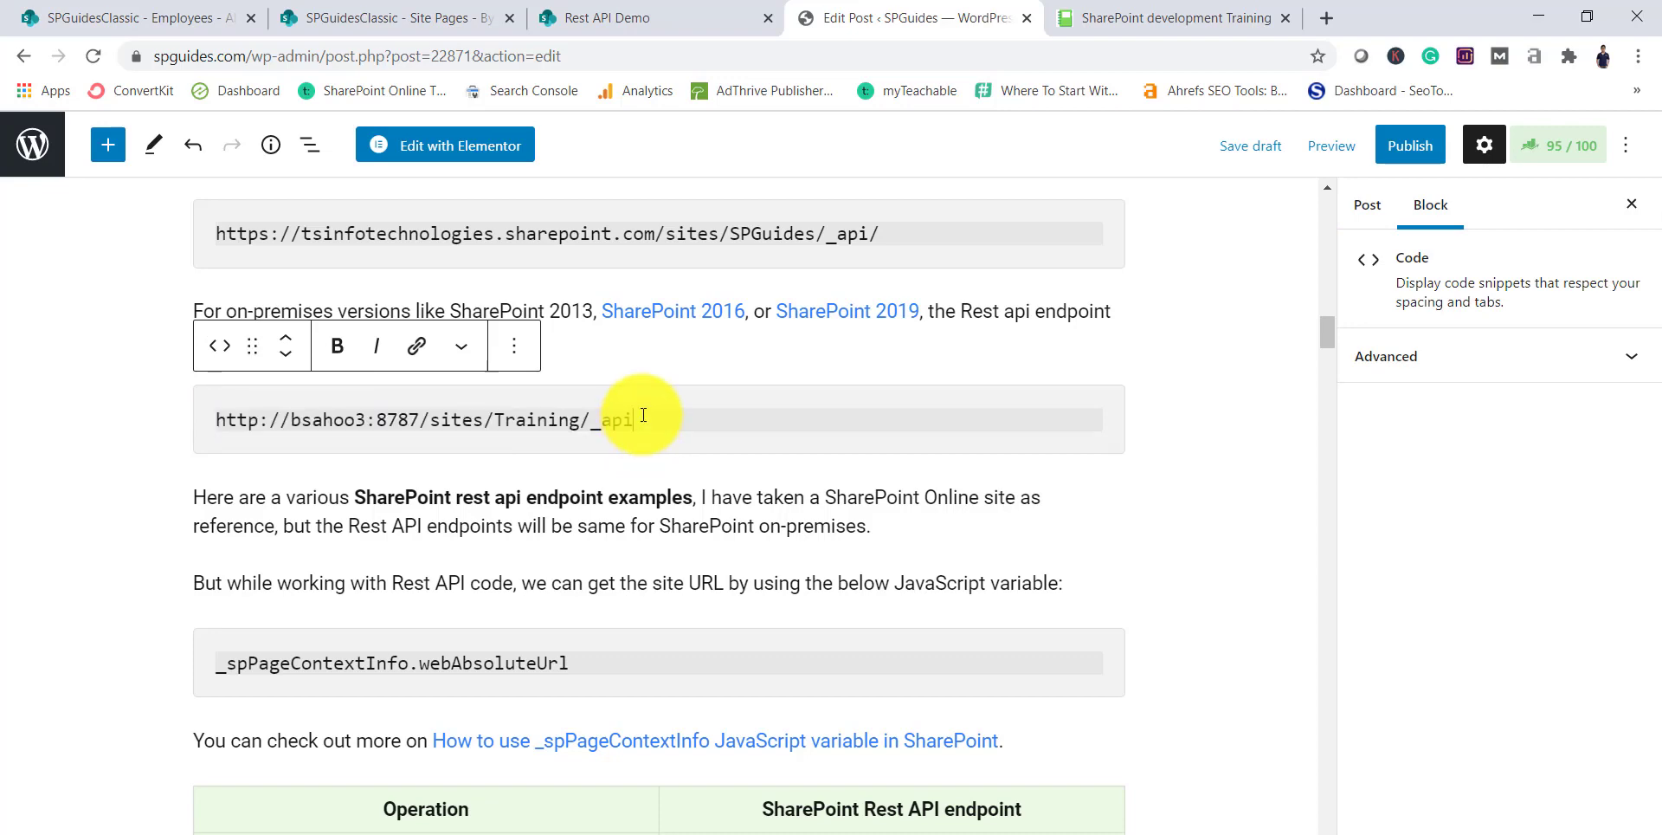
{"action": "type", "text": "/"}
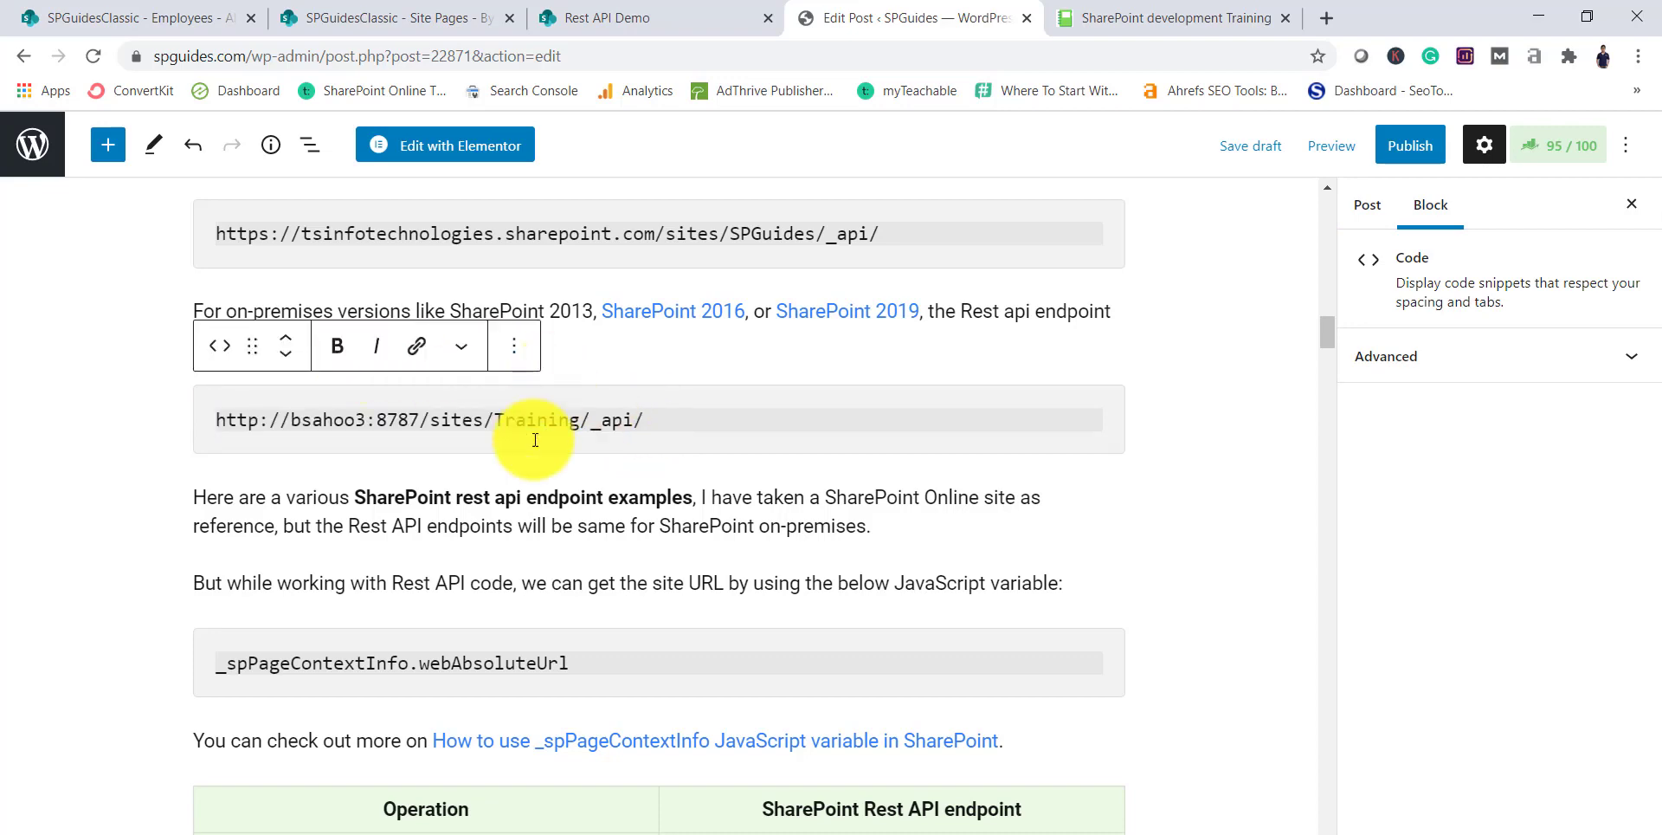
Select the site address portion of the on-premises example URL.
{"action": "scroll", "coordinate": [536, 534], "scroll_direction": "down", "scroll_amount": 3}
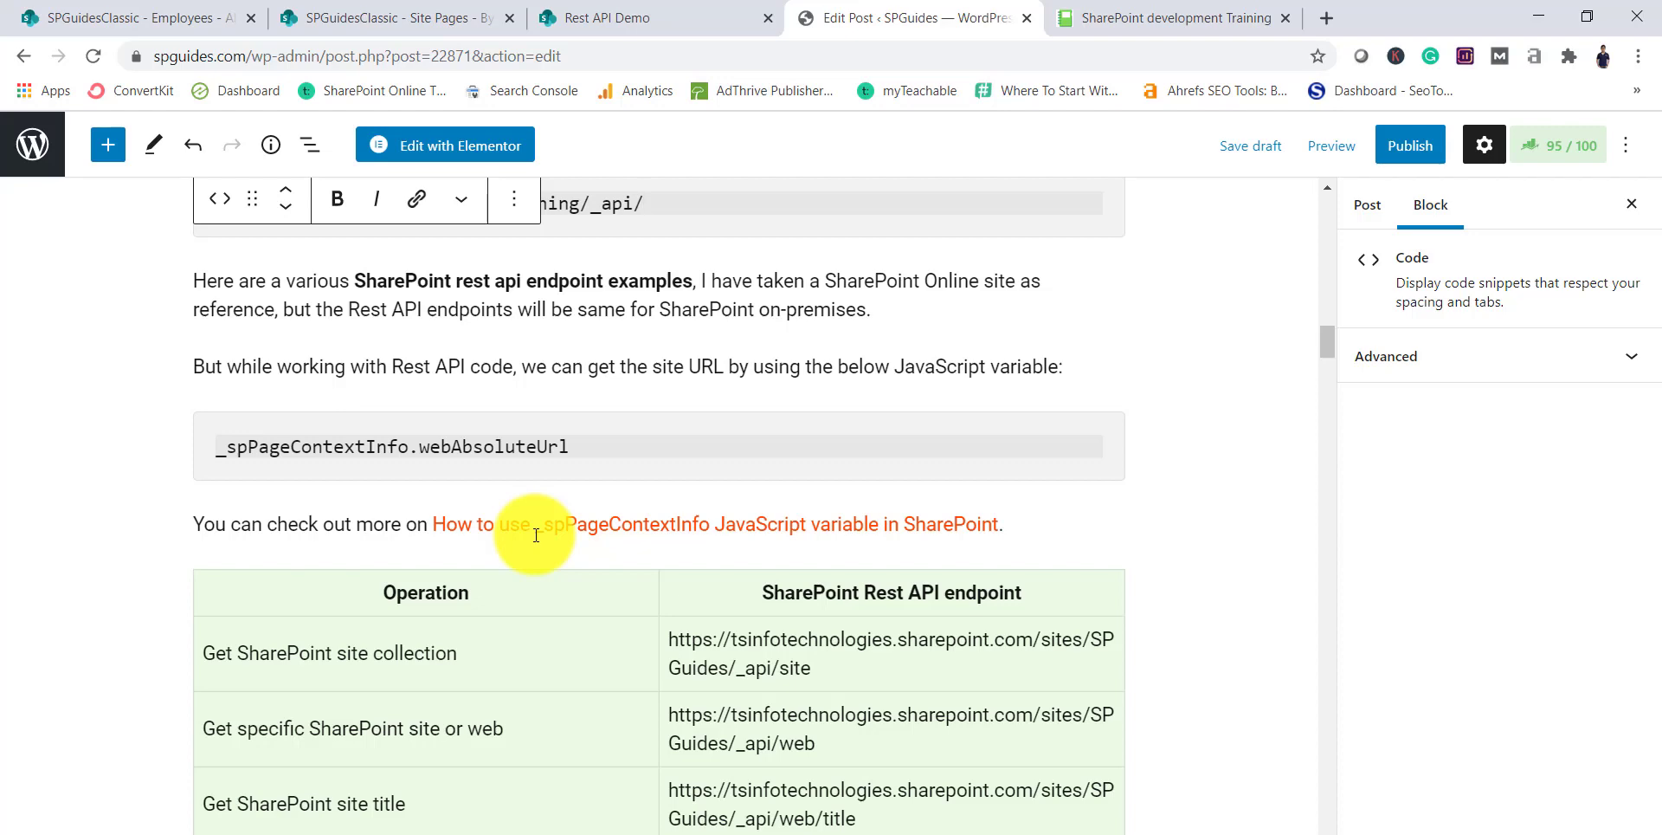
{"action": "scroll", "coordinate": [536, 534], "scroll_direction": "up", "scroll_amount": 3}
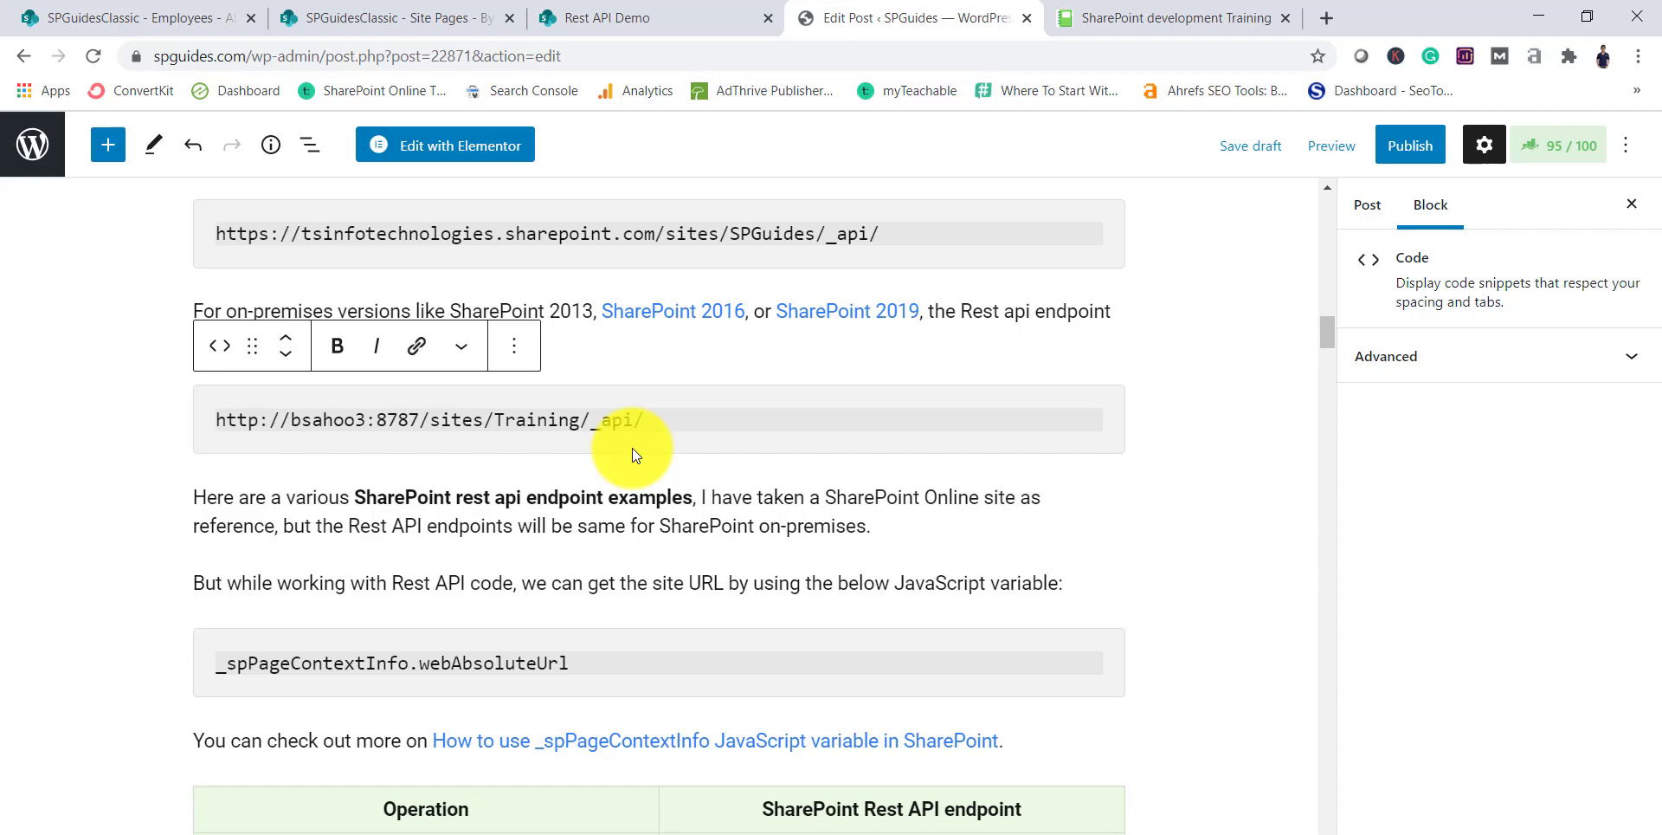
{"action": "scroll", "coordinate": [632, 448], "scroll_direction": "down", "scroll_amount": 2}
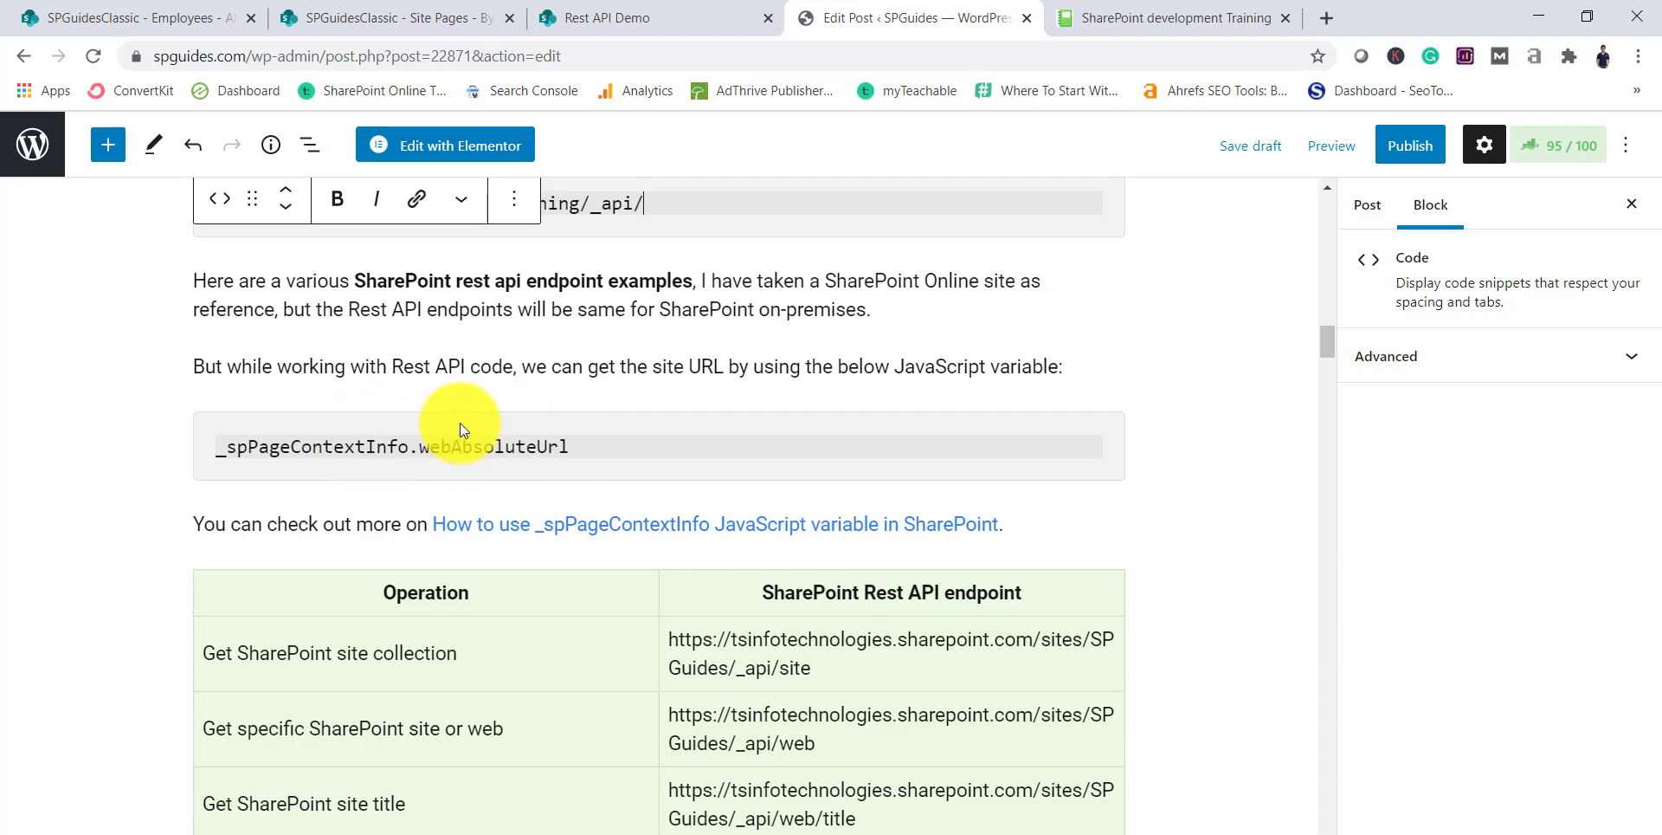
{"action": "scroll", "coordinate": [594, 260], "scroll_direction": "up", "scroll_amount": 1}
{"action": "left_click_drag", "start_coordinate": [592, 318], "coordinate": [202, 296]}
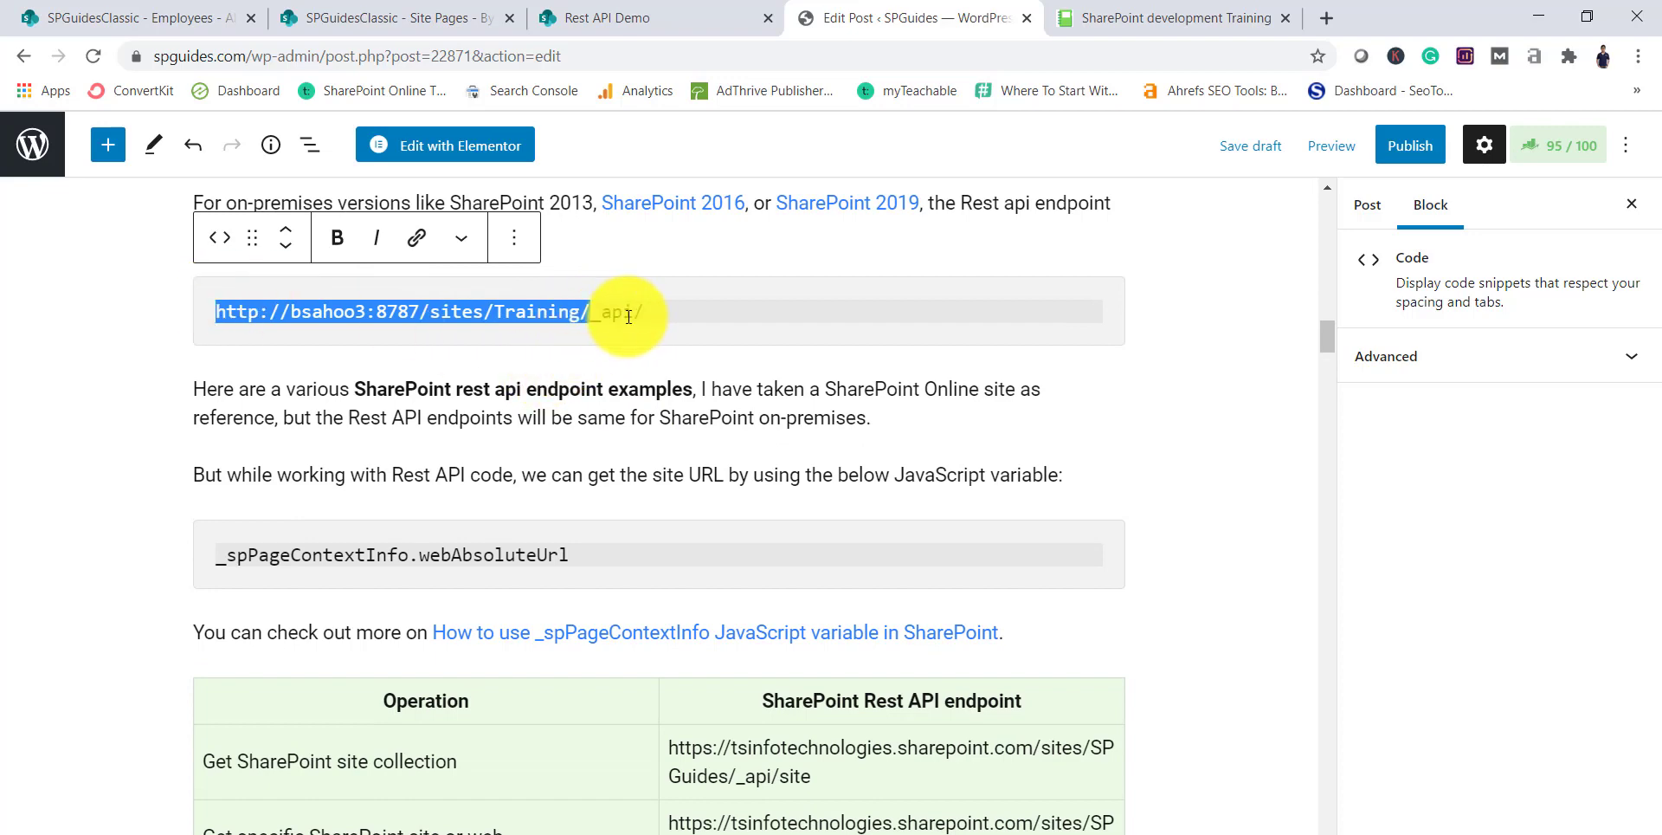
{"action": "scroll", "coordinate": [753, 381], "scroll_direction": "down", "scroll_amount": 2}
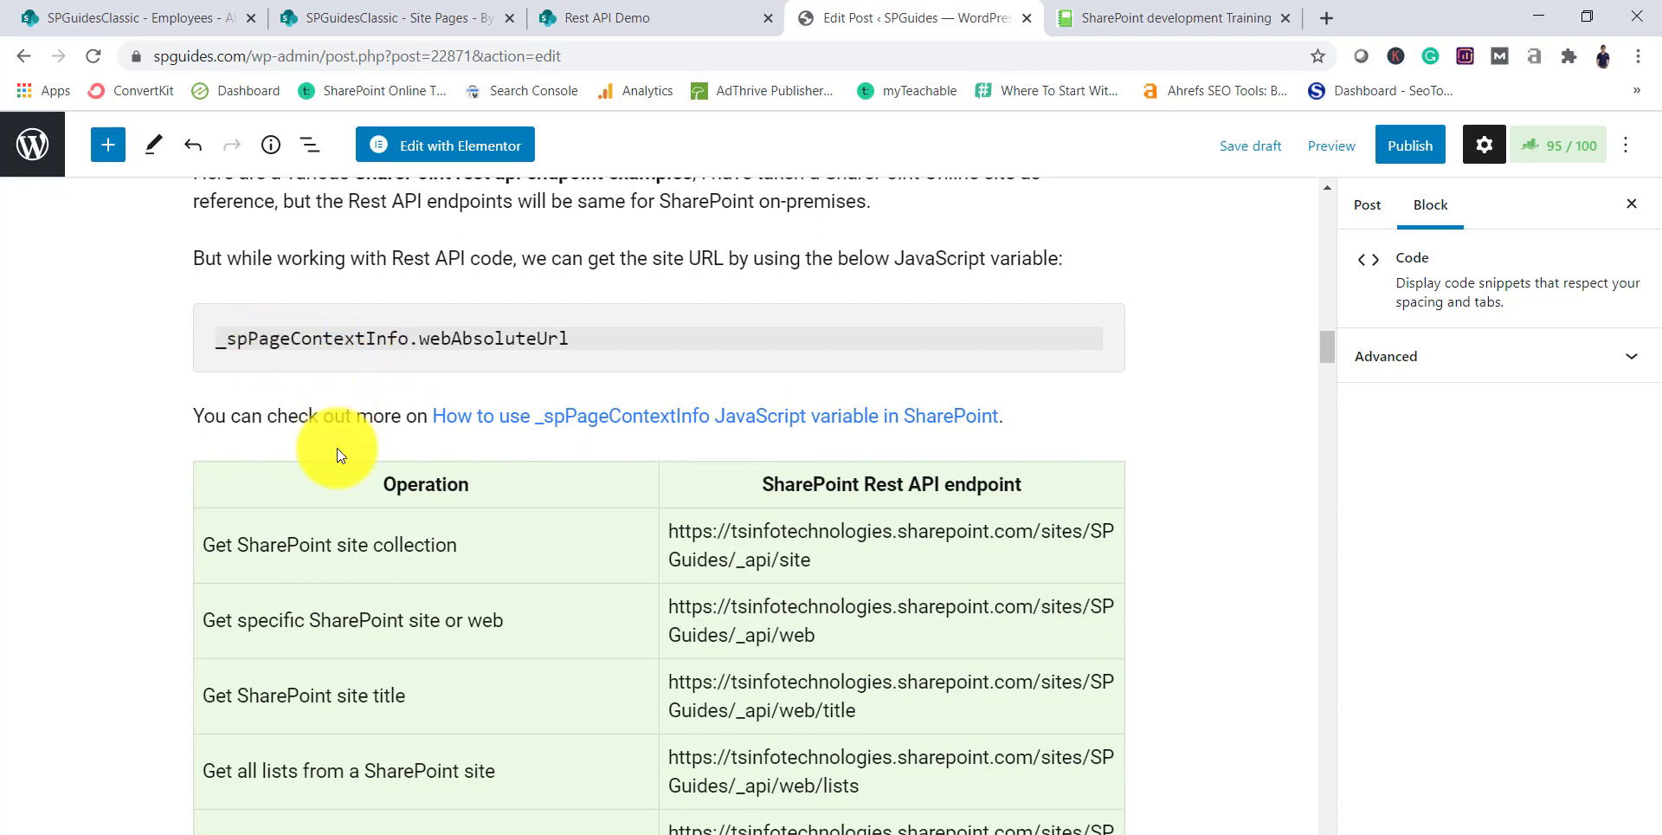
{"action": "scroll", "coordinate": [336, 448], "scroll_direction": "down", "scroll_amount": 3}
{"action": "scroll", "coordinate": [338, 448], "scroll_direction": "up", "scroll_amount": 1}
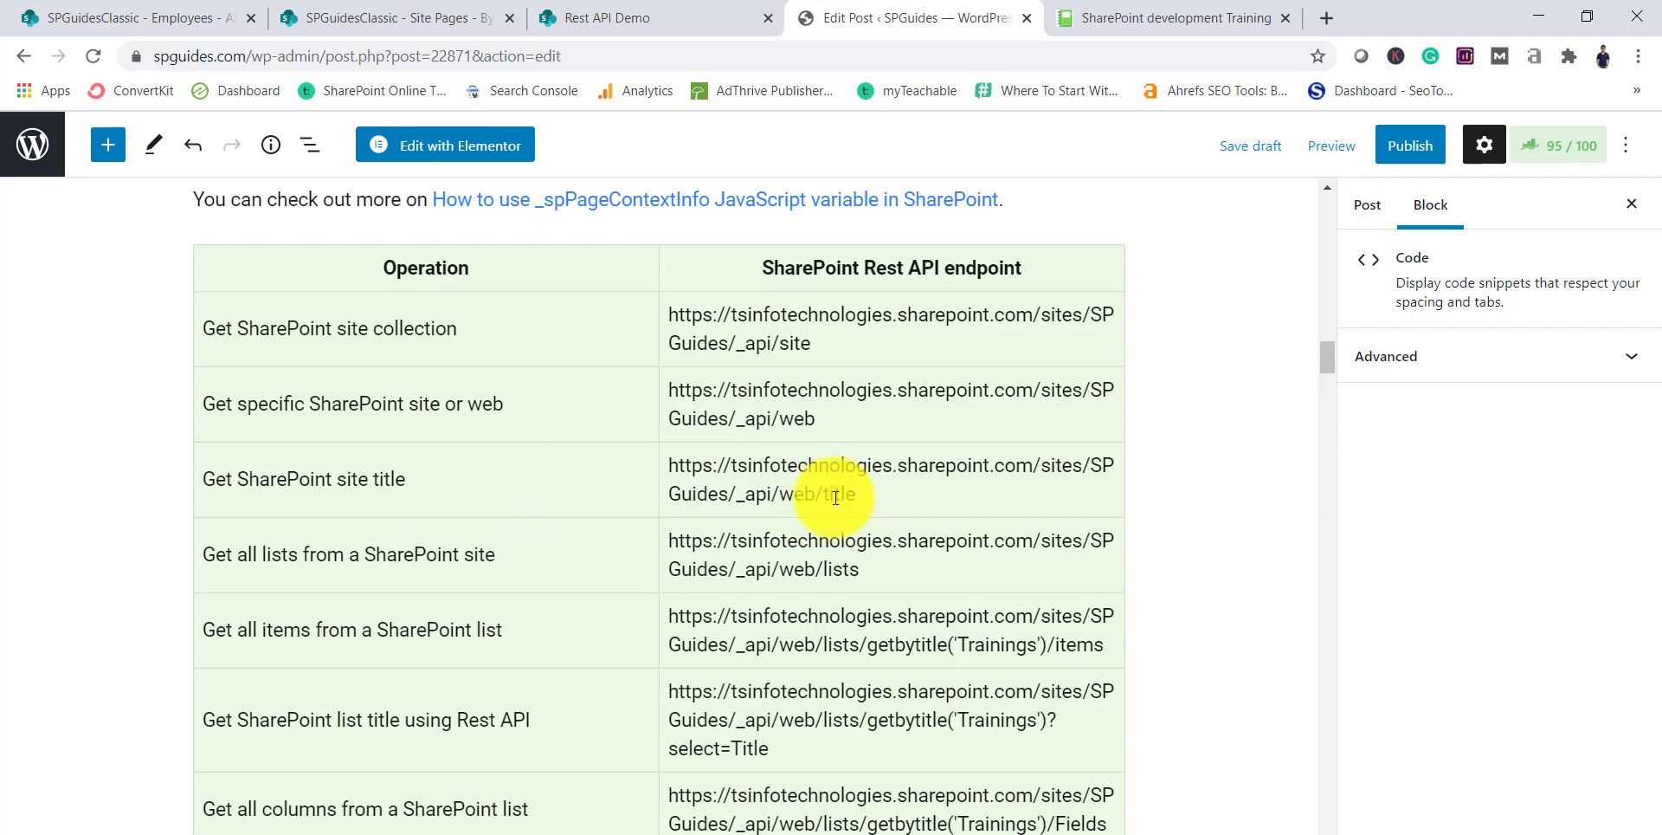
{"action": "scroll", "coordinate": [886, 496], "scroll_direction": "down", "scroll_amount": 1}
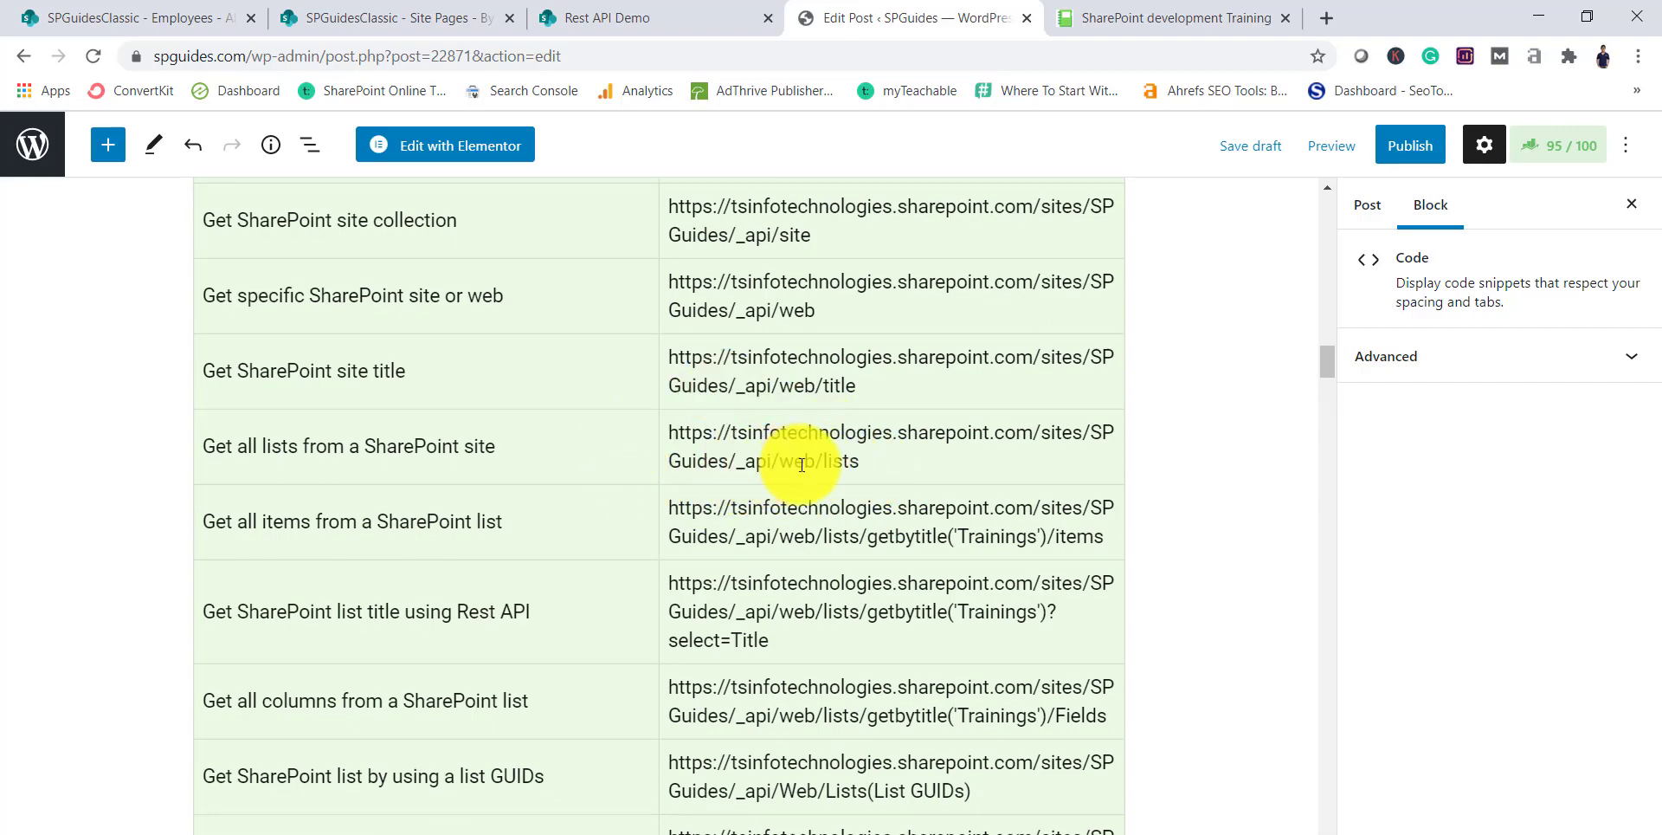
{"action": "scroll", "coordinate": [783, 475], "scroll_direction": "down", "scroll_amount": 1}
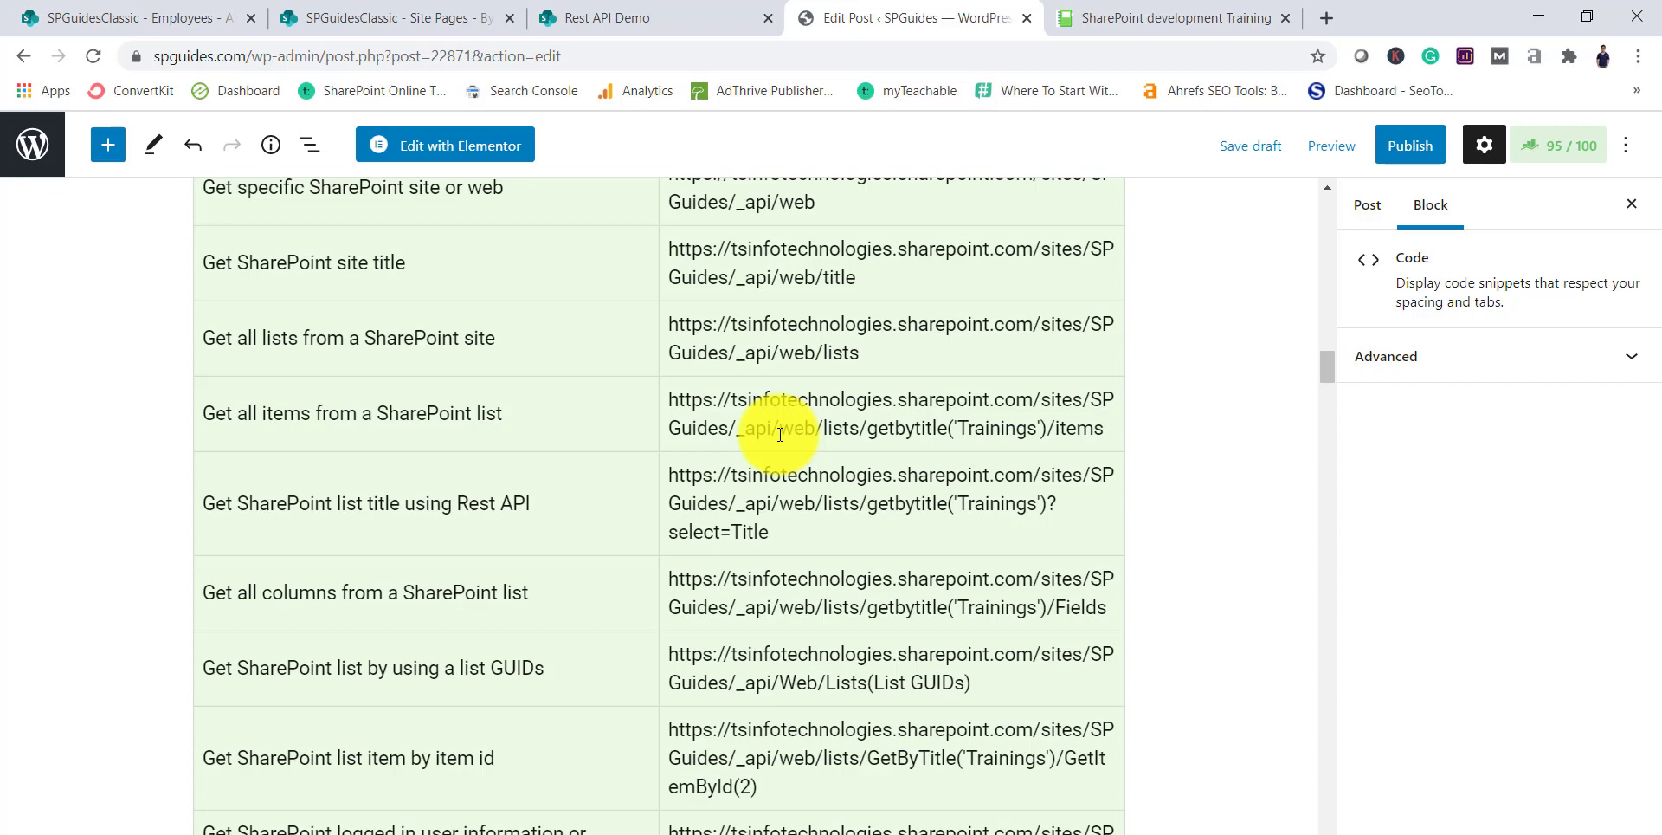
{"action": "scroll", "coordinate": [784, 495], "scroll_direction": "down", "scroll_amount": 2}
{"action": "scroll", "coordinate": [710, 472], "scroll_direction": "down", "scroll_amount": 2}
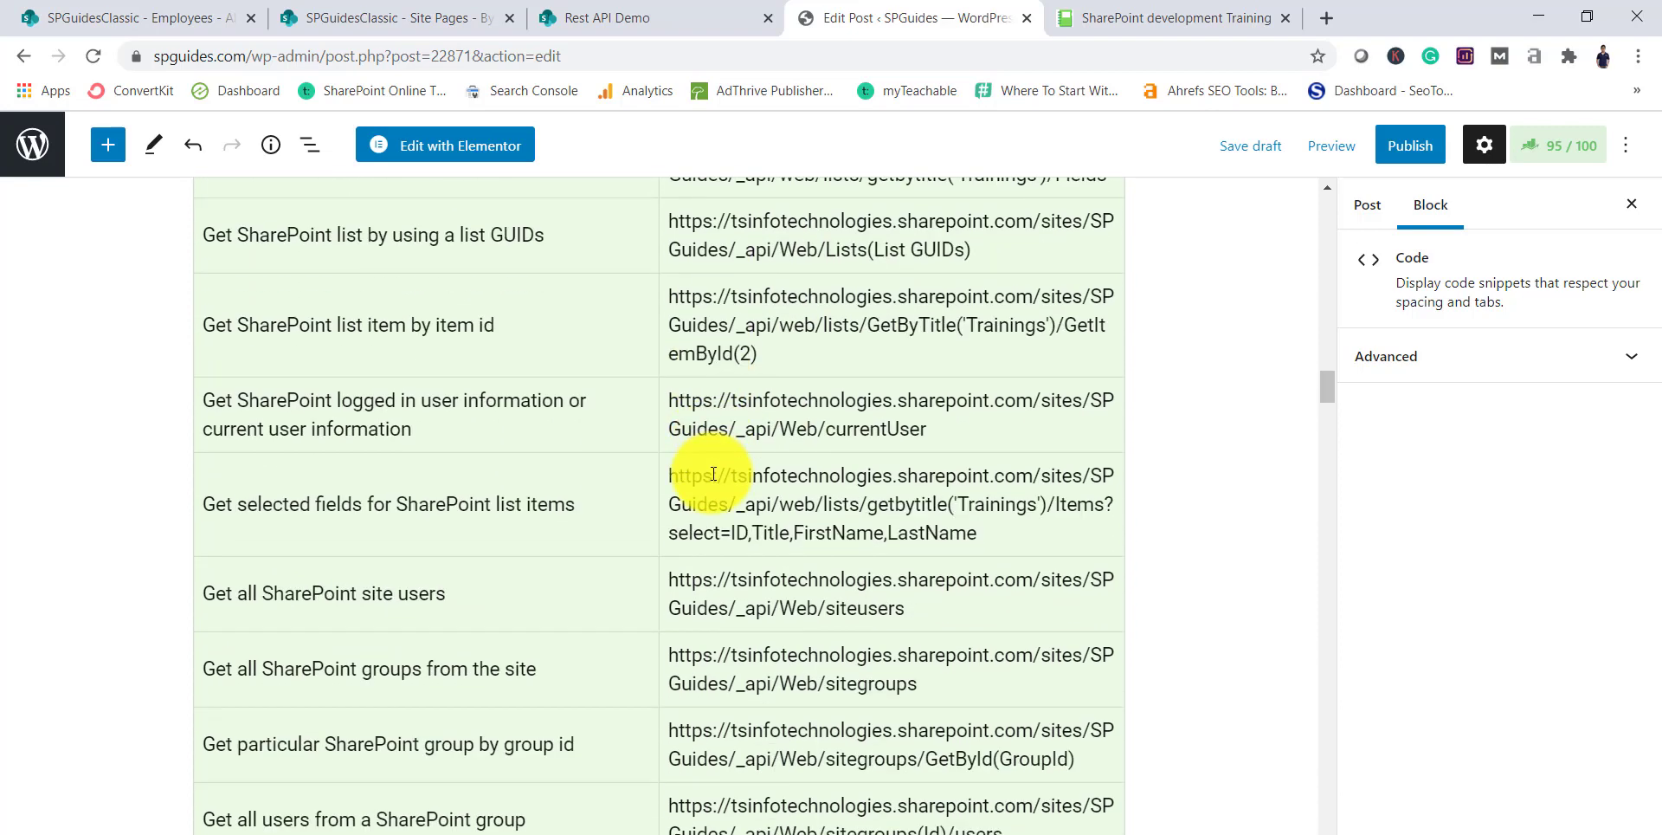
{"action": "scroll", "coordinate": [712, 473], "scroll_direction": "down", "scroll_amount": 3}
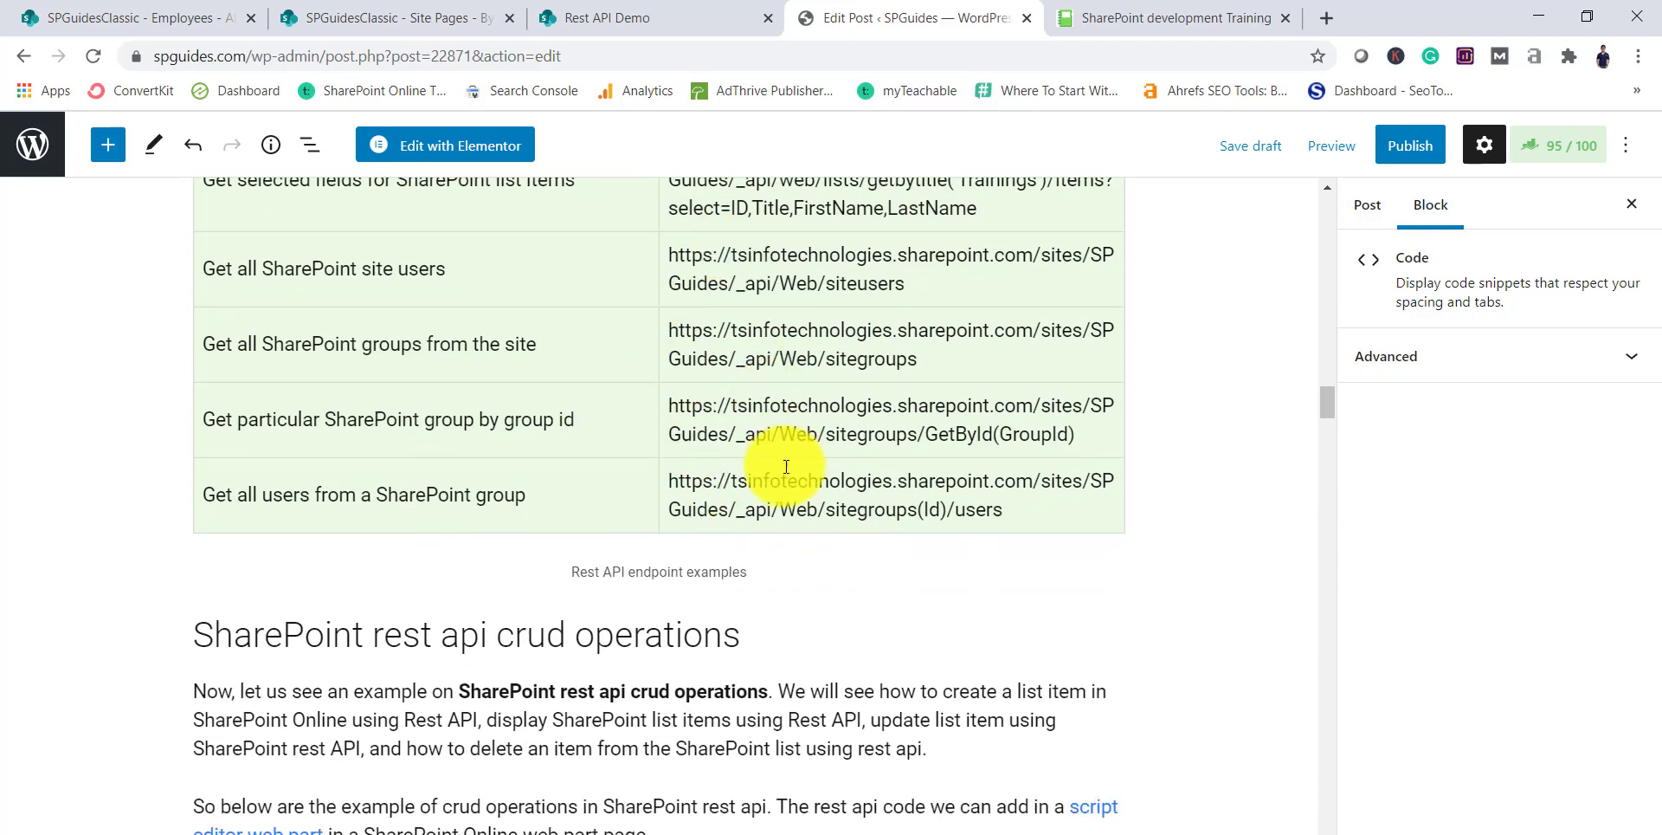